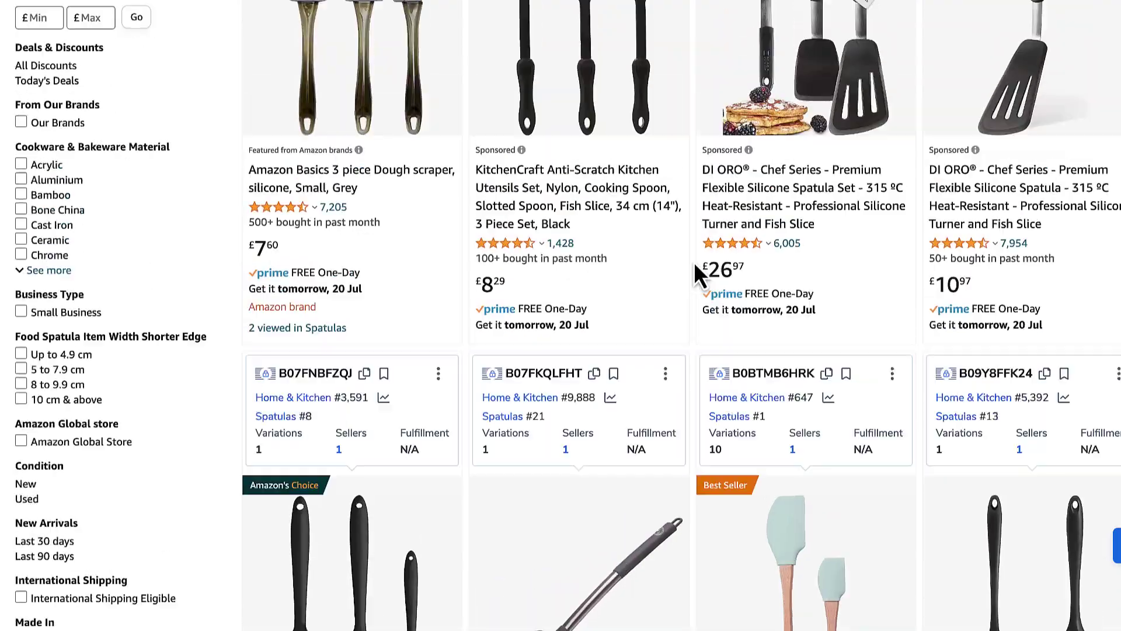
# Scroll the Amazon spatula results down to the row with the Starchef Silicone Slotted Turner.
pyautogui.scroll(10, 694, 261)
pyautogui.scroll(-2, 694, 262)
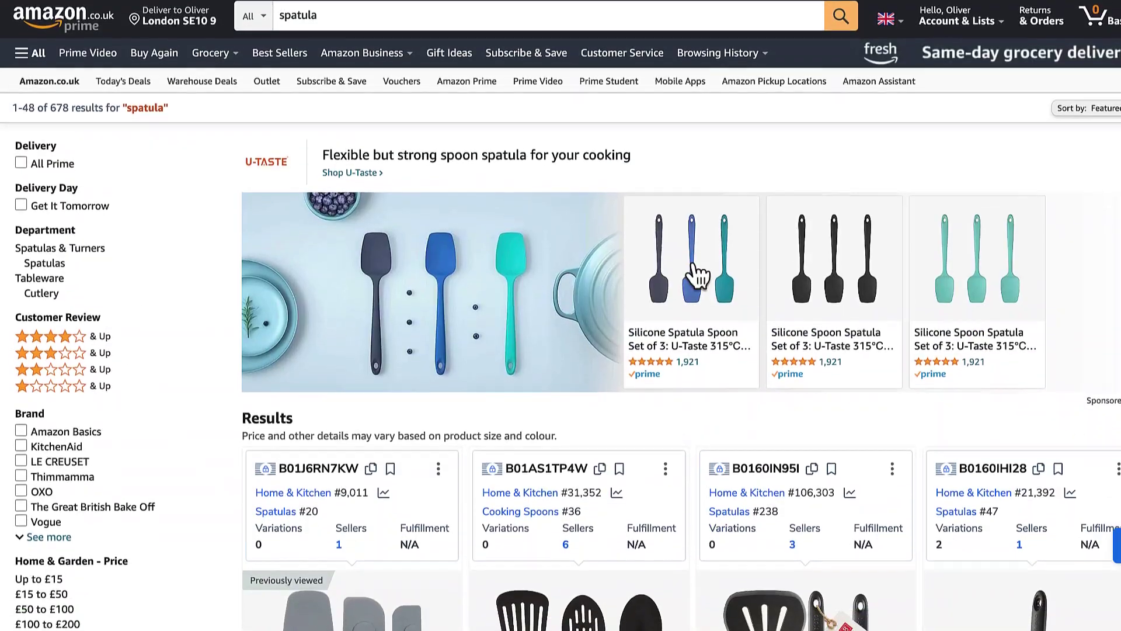
pyautogui.scroll(1, 698, 272)
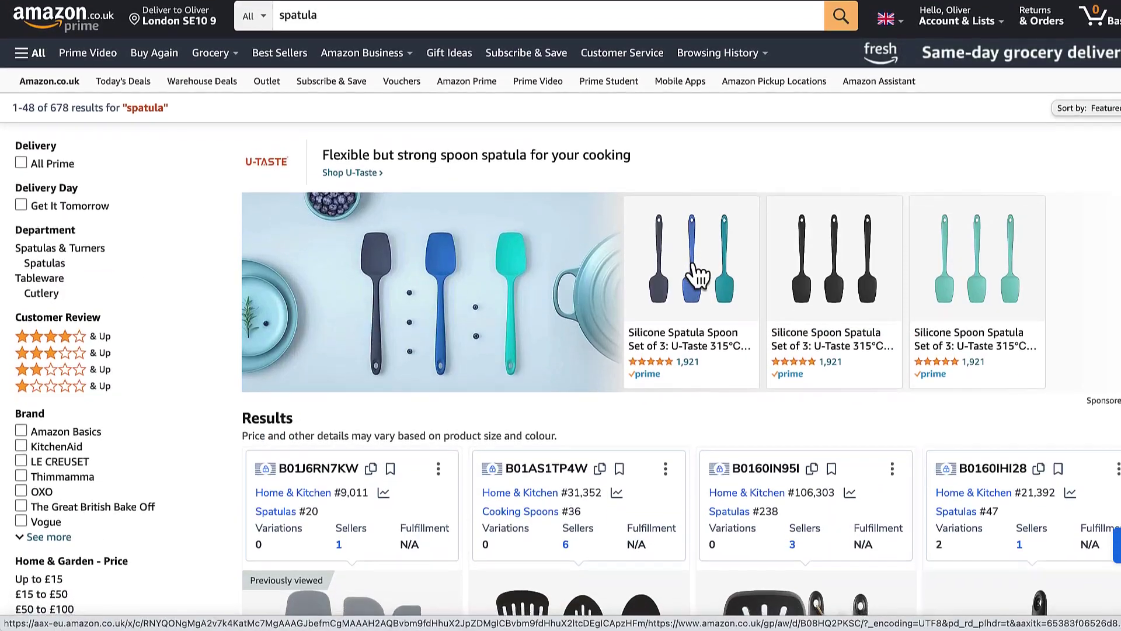
pyautogui.scroll(-1, 695, 281)
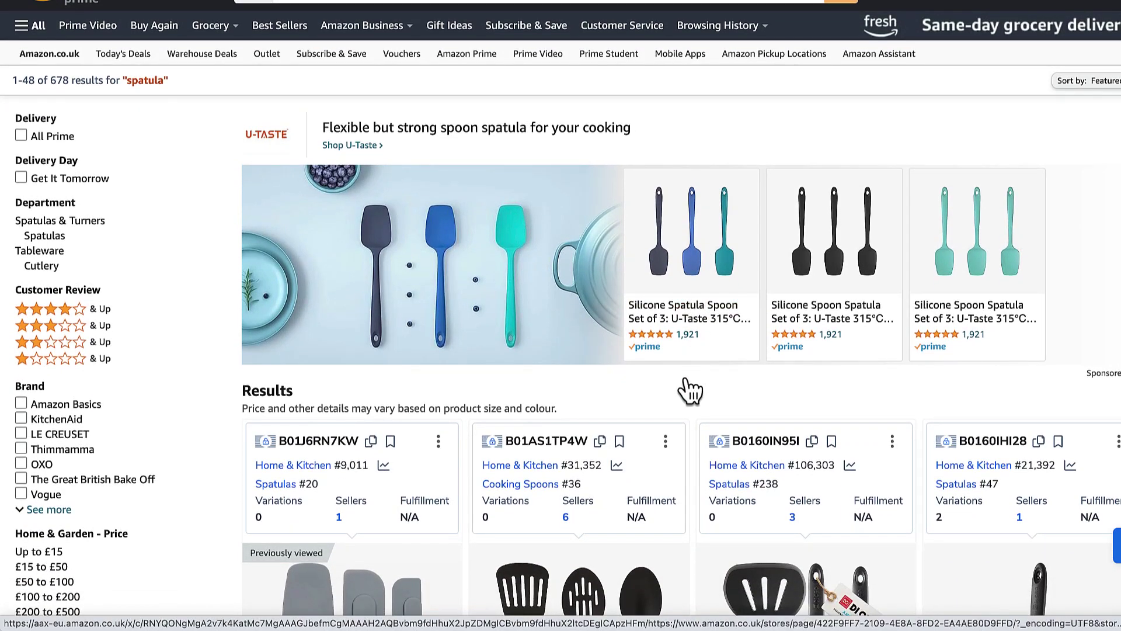
pyautogui.scroll(-3, 693, 385)
pyautogui.scroll(-3, 694, 394)
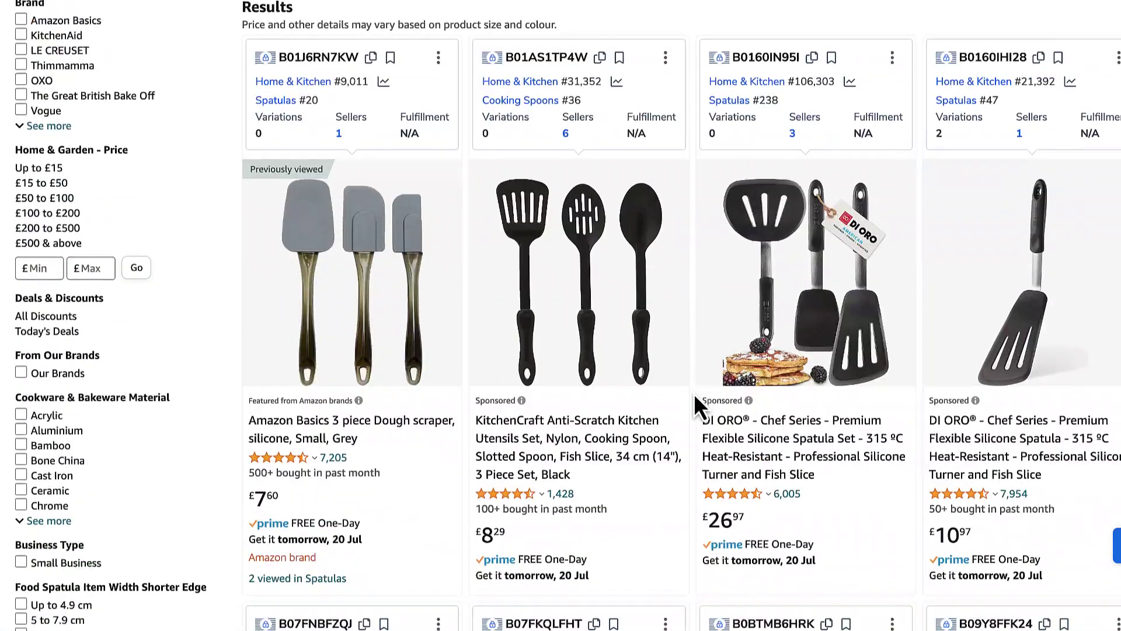
pyautogui.scroll(-6, 693, 281)
pyautogui.scroll(-3, 695, 280)
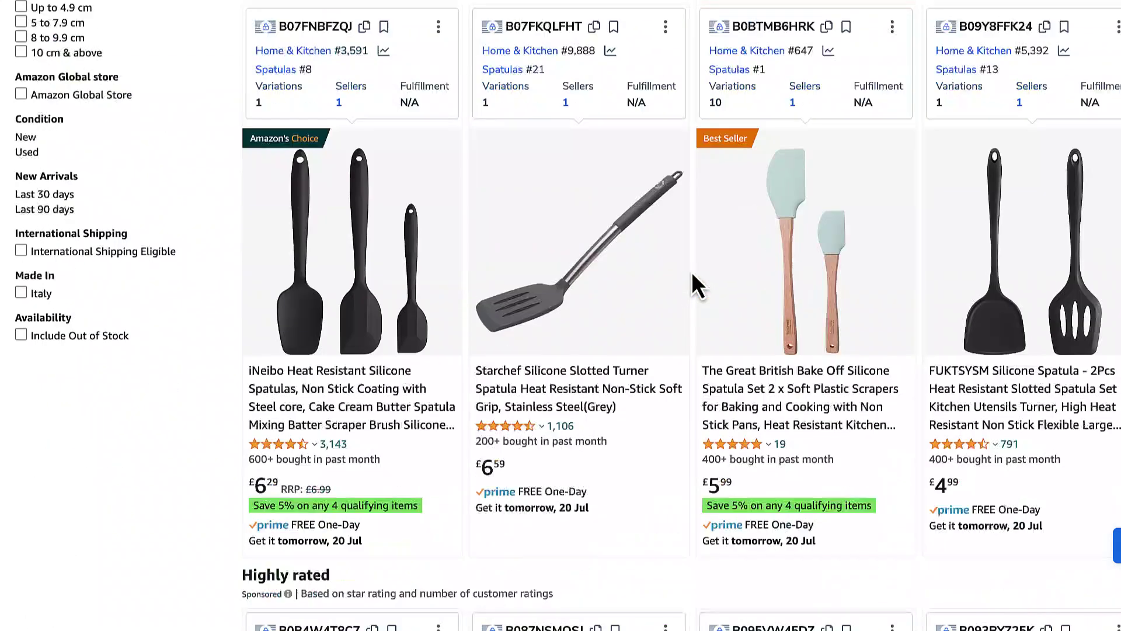
pyautogui.scroll(-1, 677, 263)
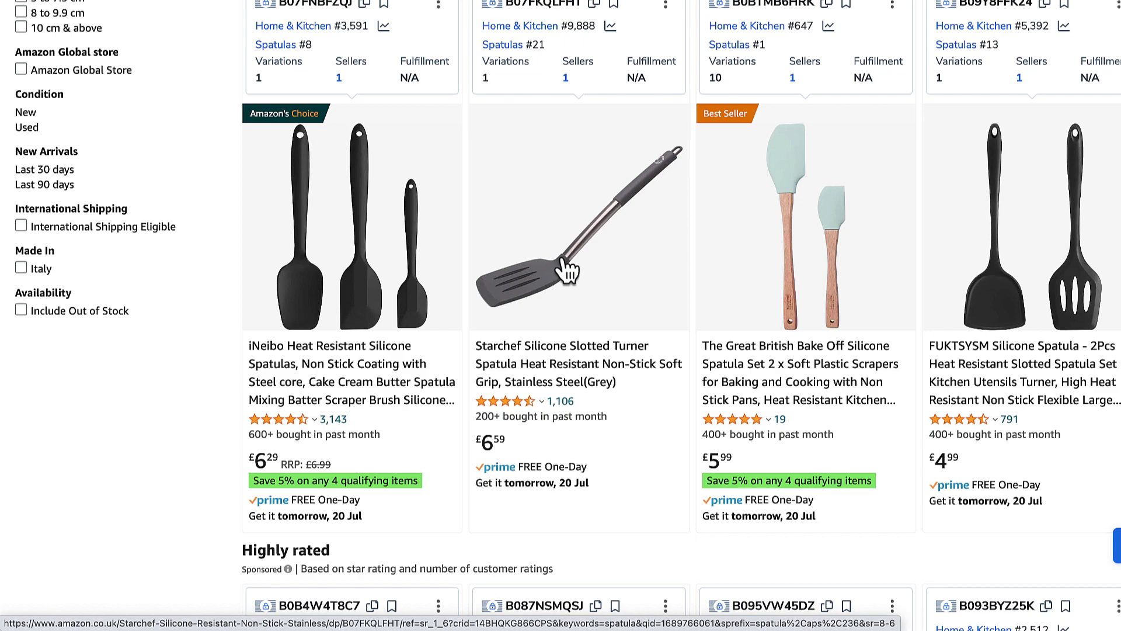
# Open the Starchef Silicone Slotted Turner product page and scroll down to its customer reviews.
pyautogui.click(613, 215)
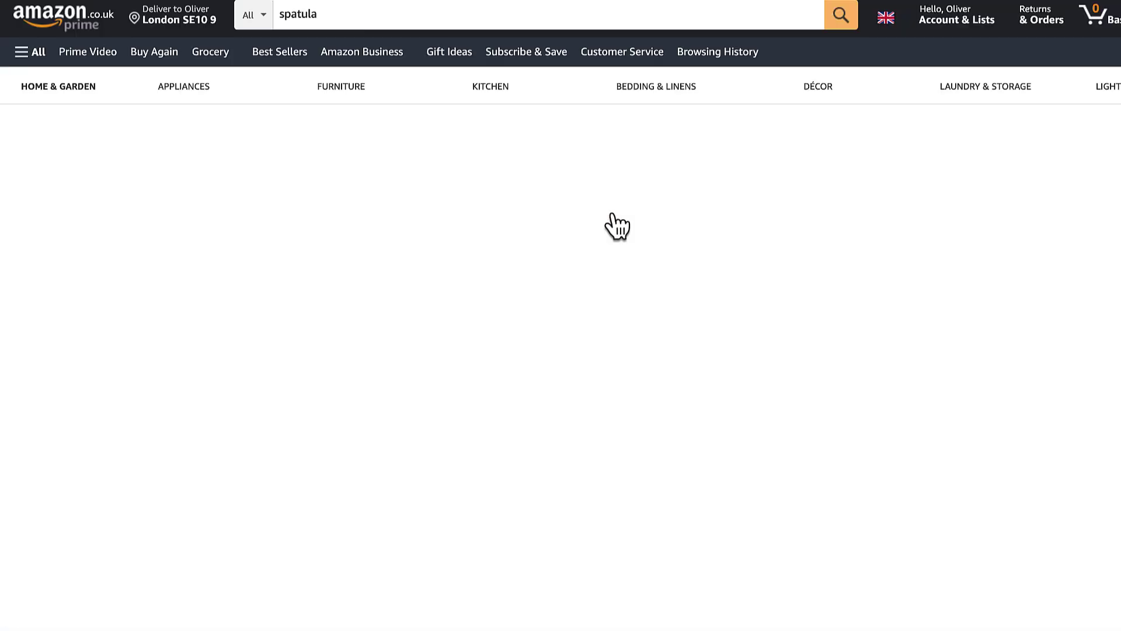
pyautogui.scroll(-6, 727, 298)
pyautogui.scroll(-20, 725, 289)
pyautogui.scroll(-8, 6, 316)
pyautogui.scroll(-15, 6, 316)
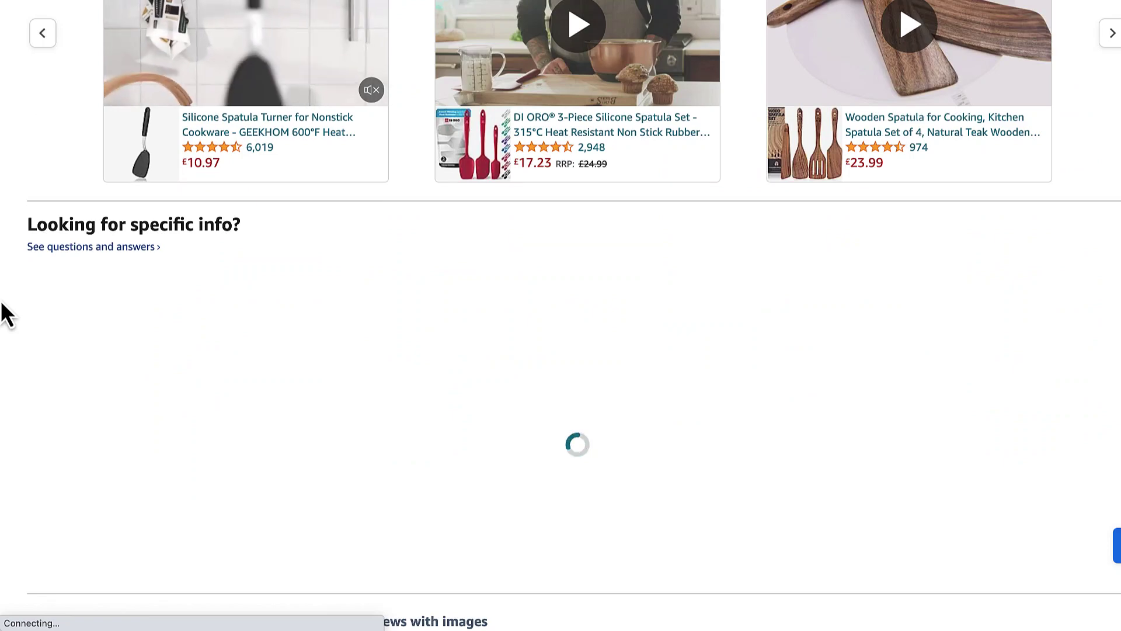
pyautogui.scroll(-12, 6, 315)
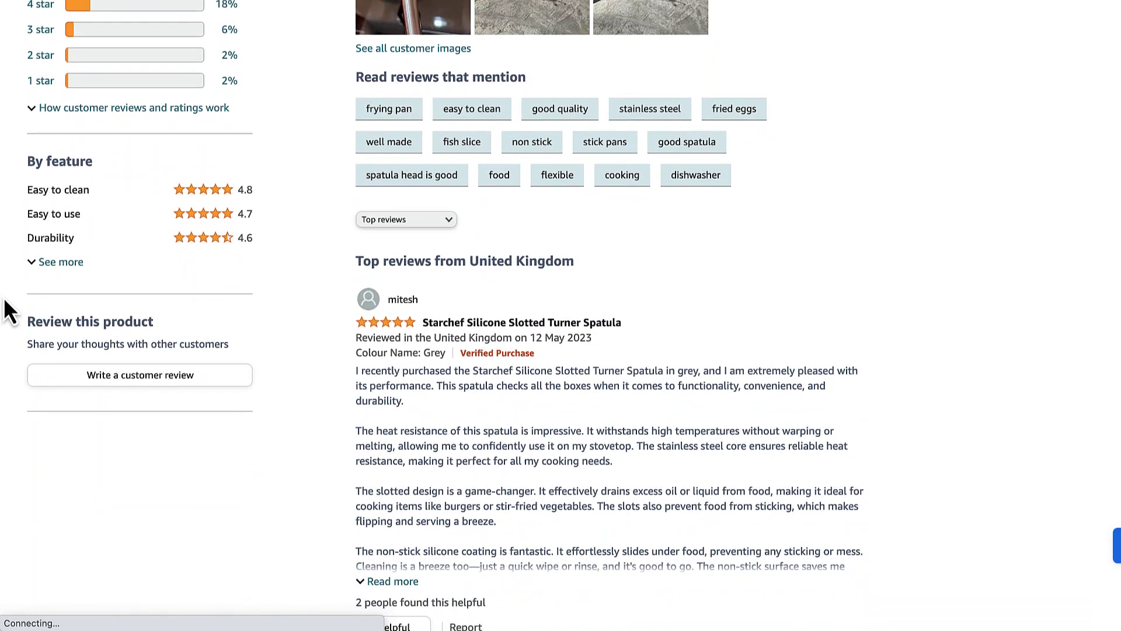
# Read through the Starchef turner's customer reviews, then return toward the top of the page.
pyautogui.scroll(4, 695, 430)
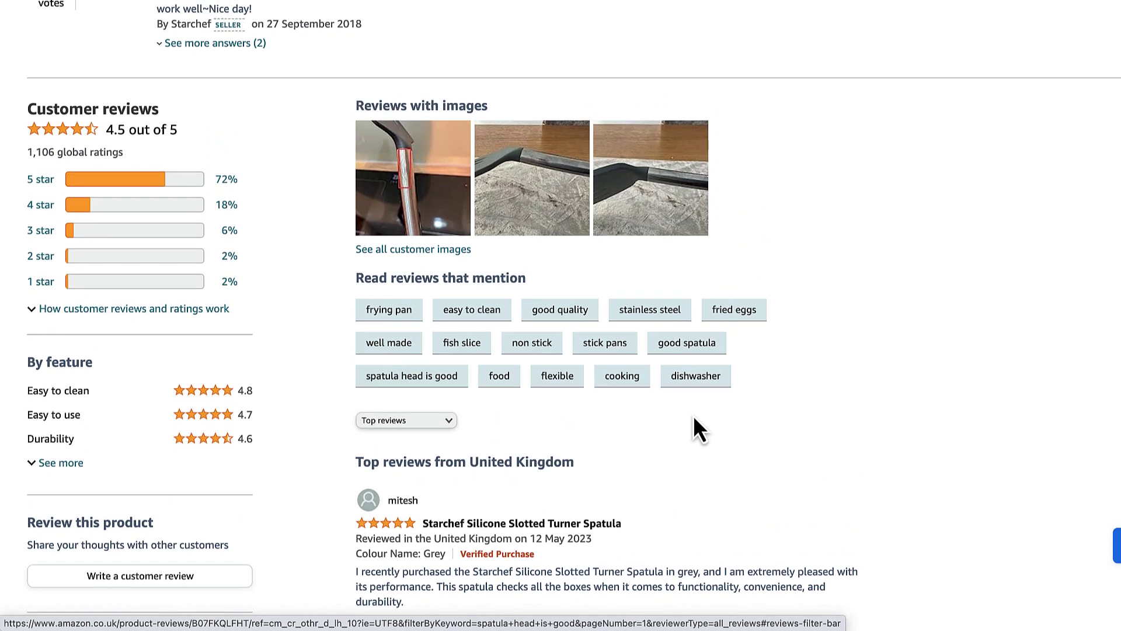
pyautogui.scroll(-6, 693, 415)
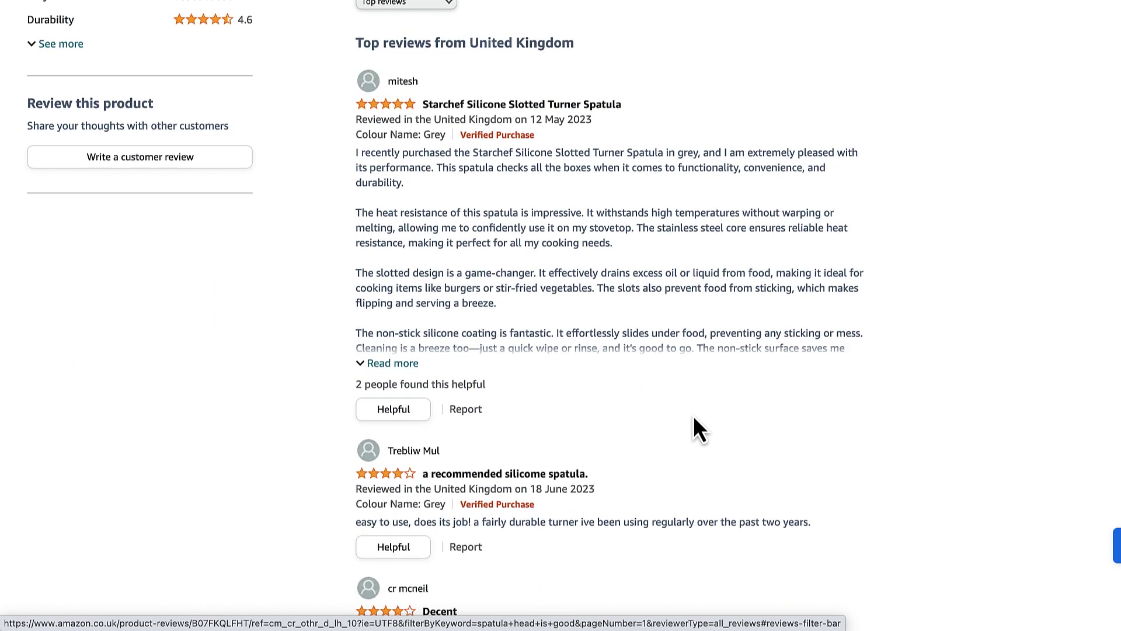
pyautogui.scroll(-5, 692, 415)
pyautogui.scroll(-6, 692, 415)
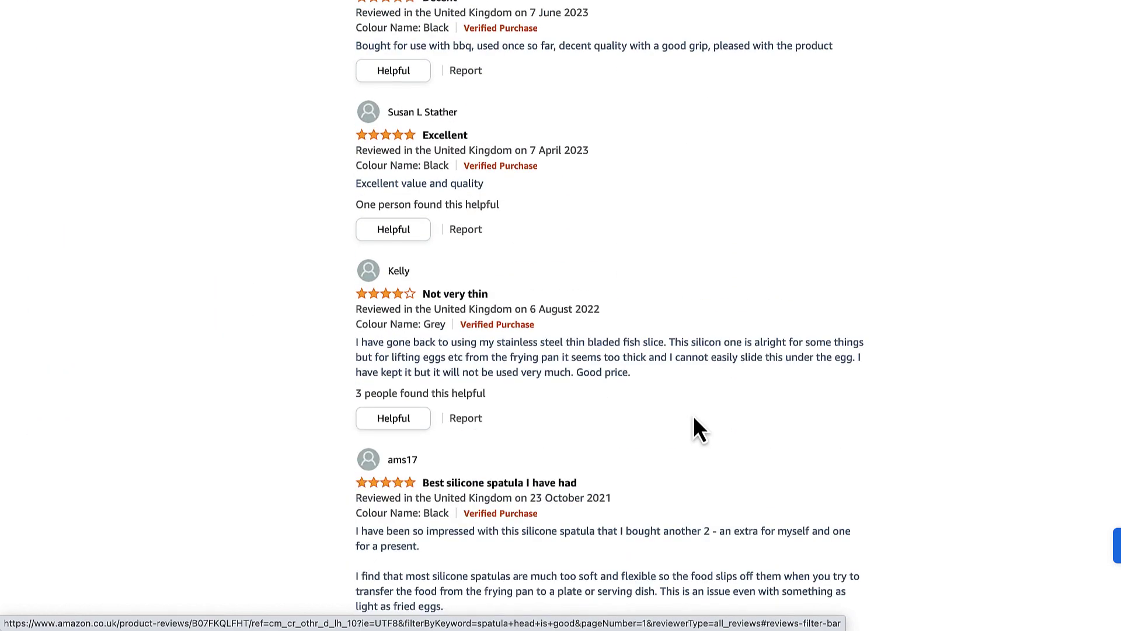
pyautogui.scroll(-5, 693, 417)
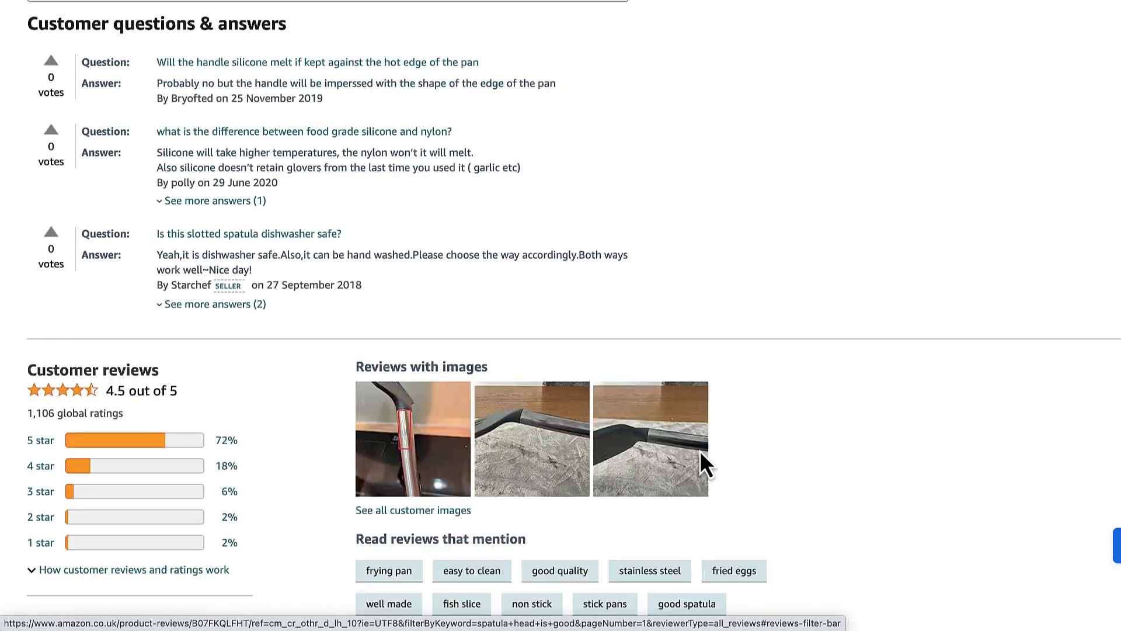
pyautogui.scroll(20, 701, 453)
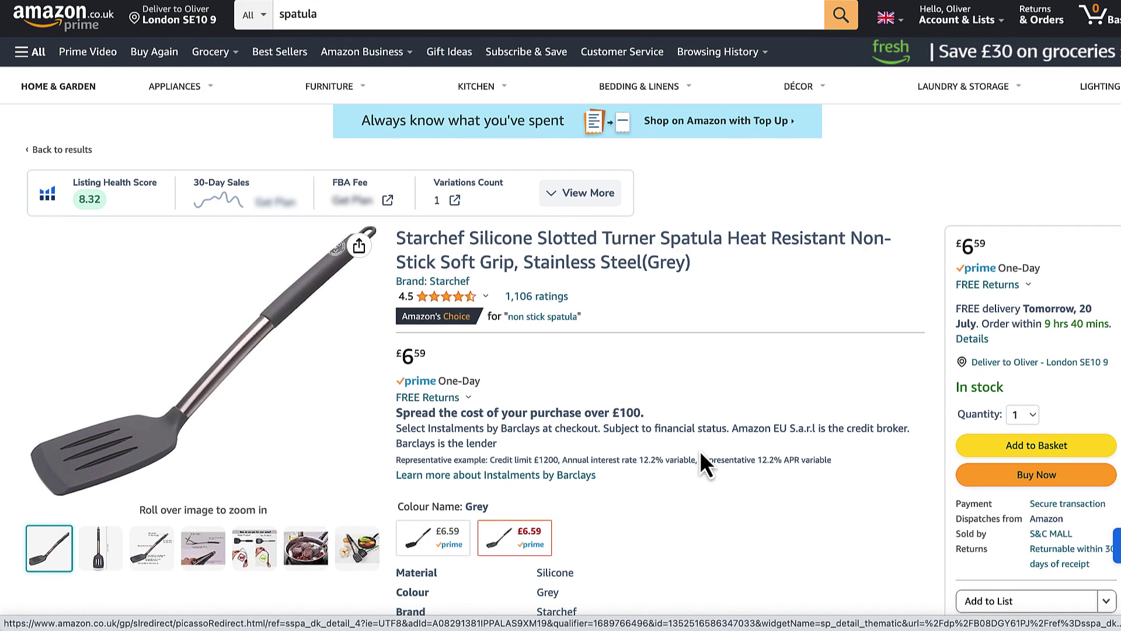
# Dismiss the Account & Lists flyout and bring up the Helium 10 panel with Xray and Review Insights.
pyautogui.click(958, 18)
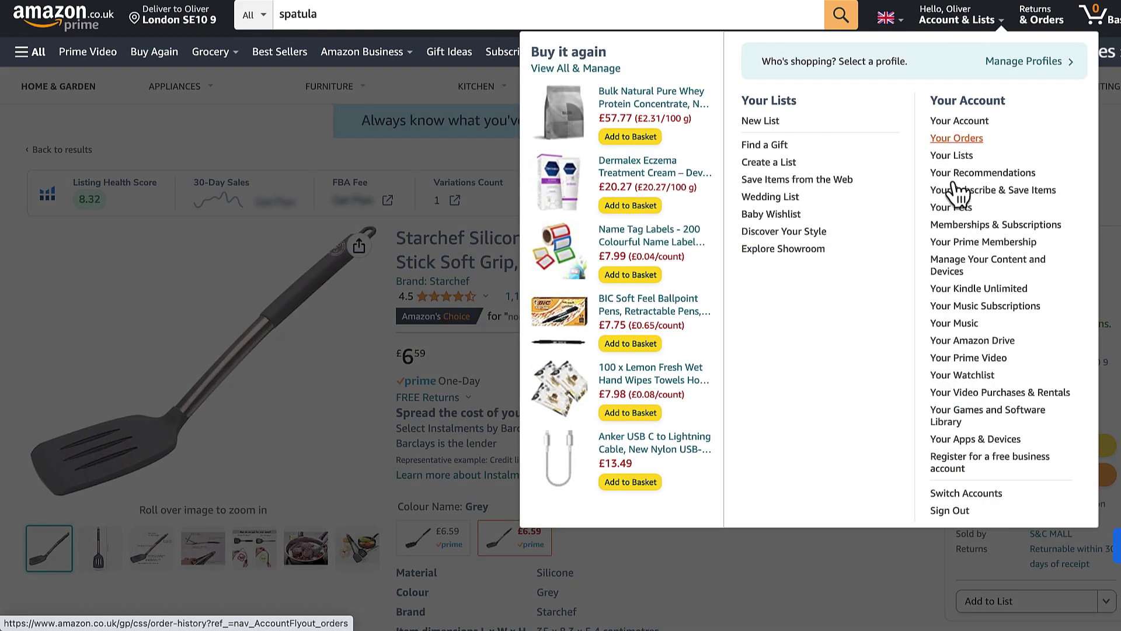
pyautogui.click(977, 264)
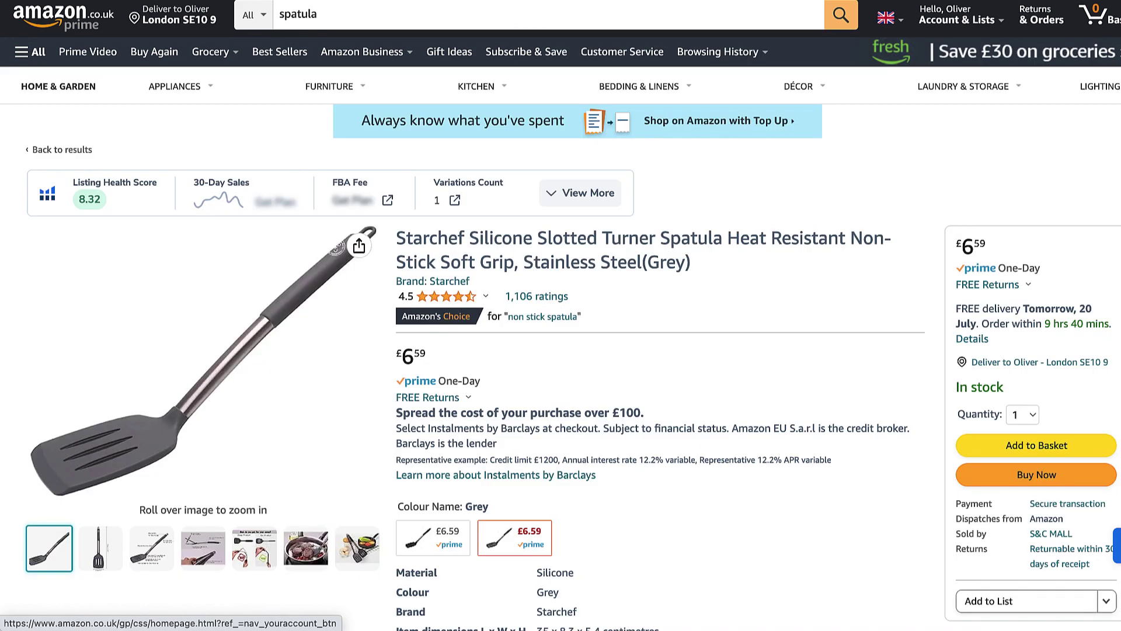
pyautogui.click(934, 1)
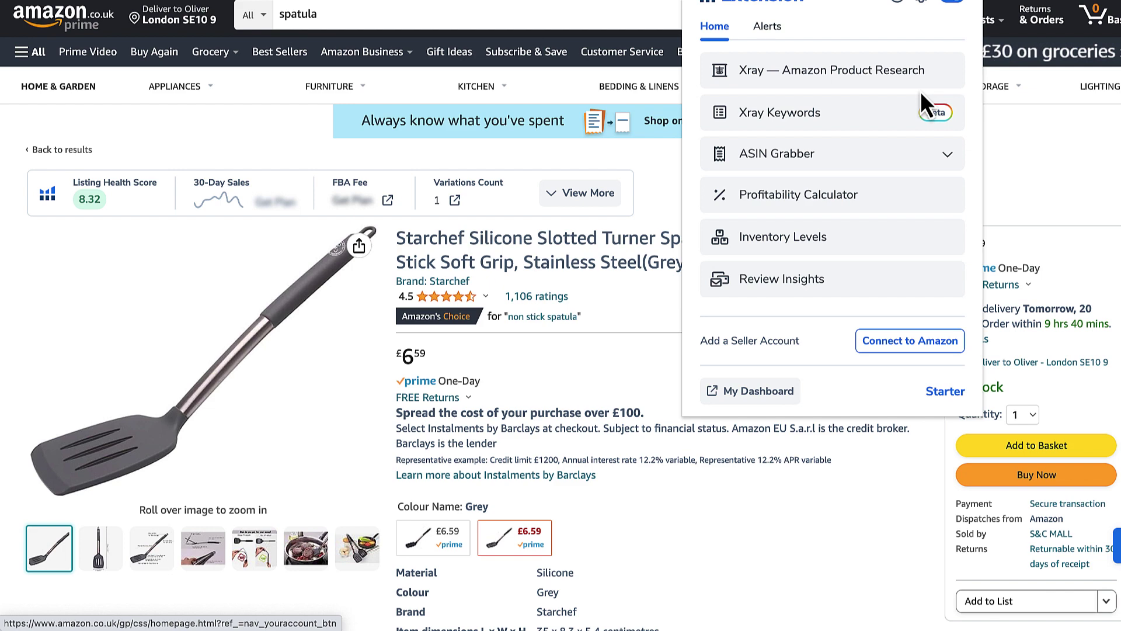
# Open Helium 10 Review Insights for the Starchef turner and switch to All Reviews.
pyautogui.click(805, 282)
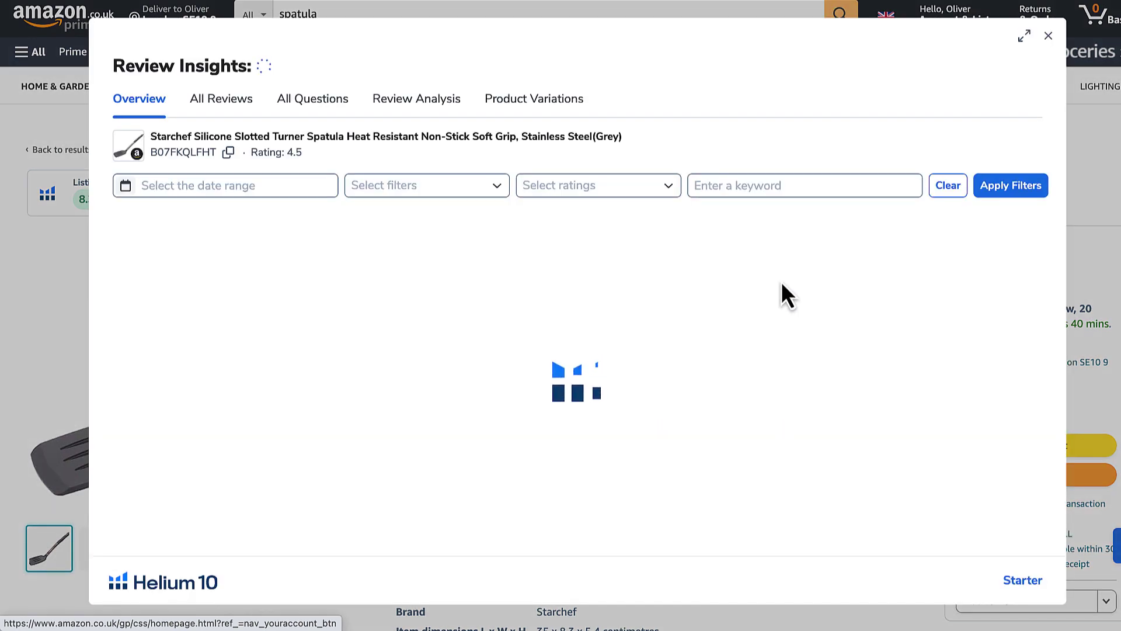
pyautogui.scroll(-1, 818, 279)
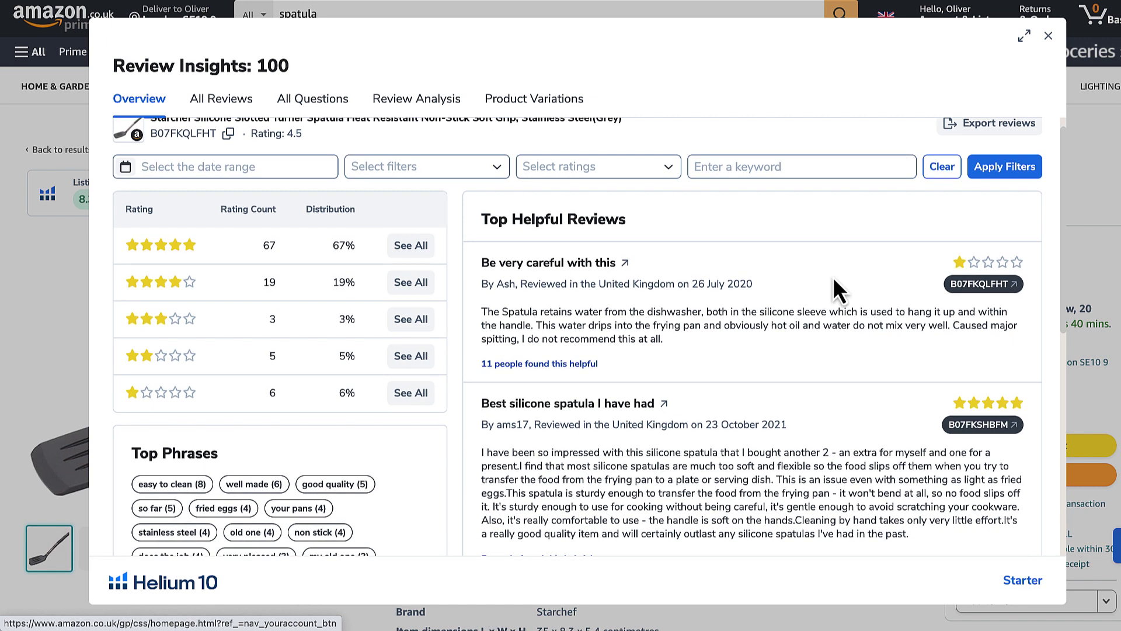
pyautogui.scroll(1, 833, 276)
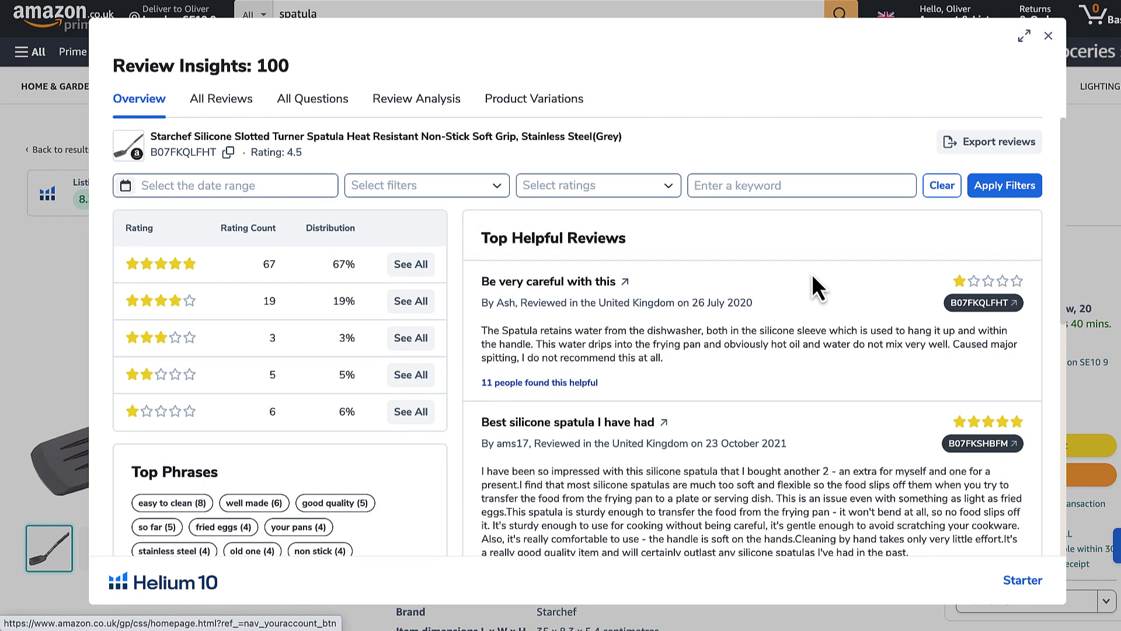
pyautogui.click(227, 114)
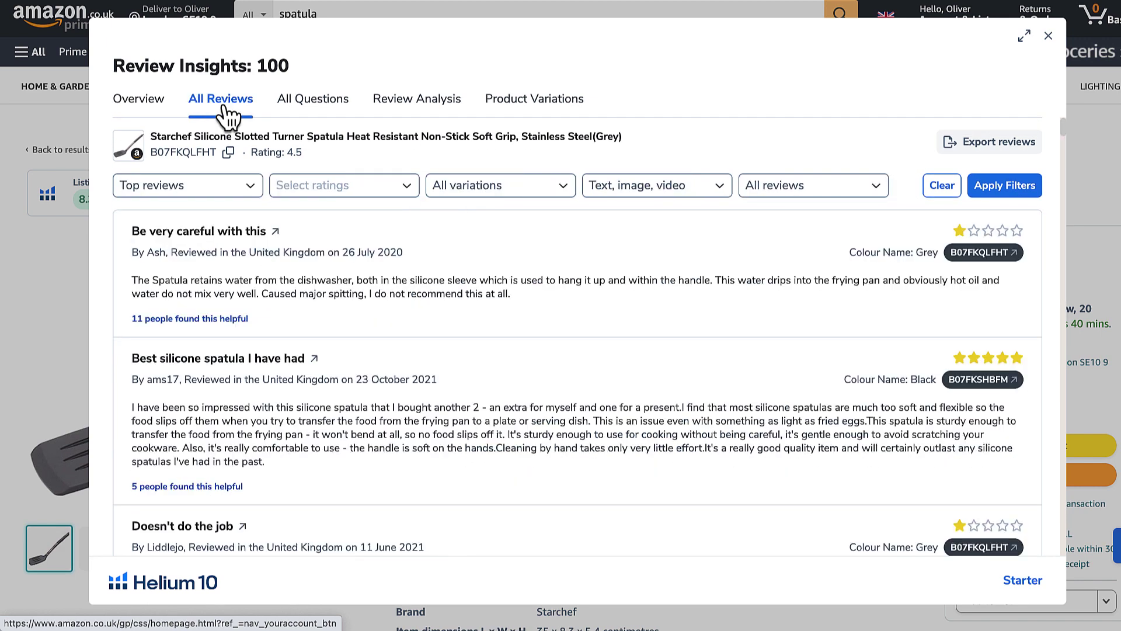
# Filter the reviews to 3-, 2- and 1-star ratings only and look through the results.
pyautogui.click(405, 186)
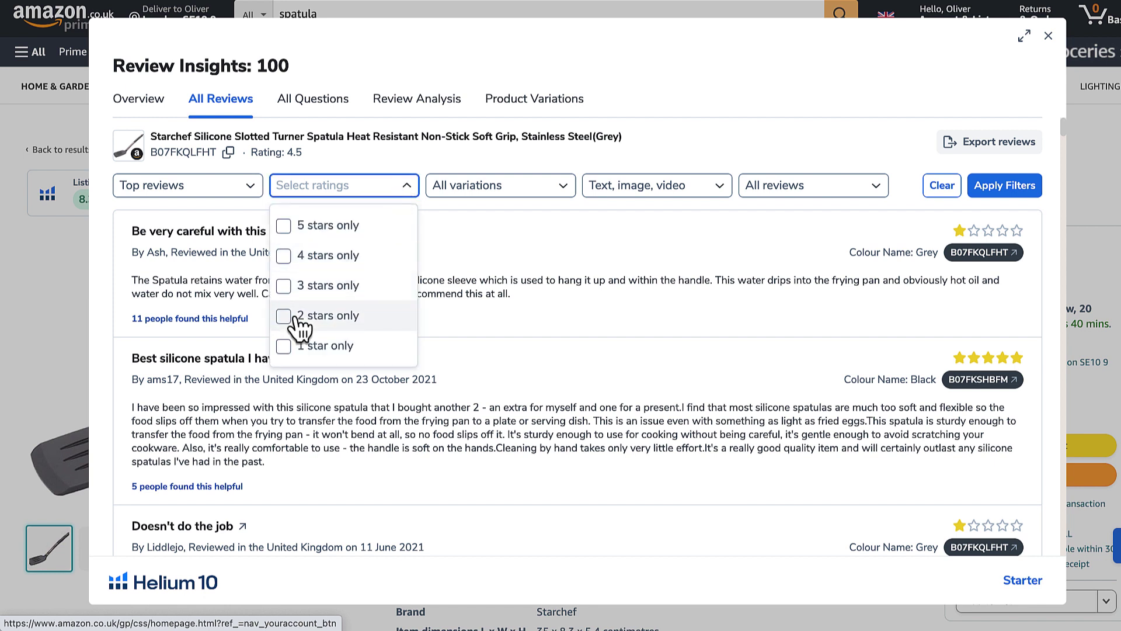
pyautogui.click(285, 289)
pyautogui.click(285, 319)
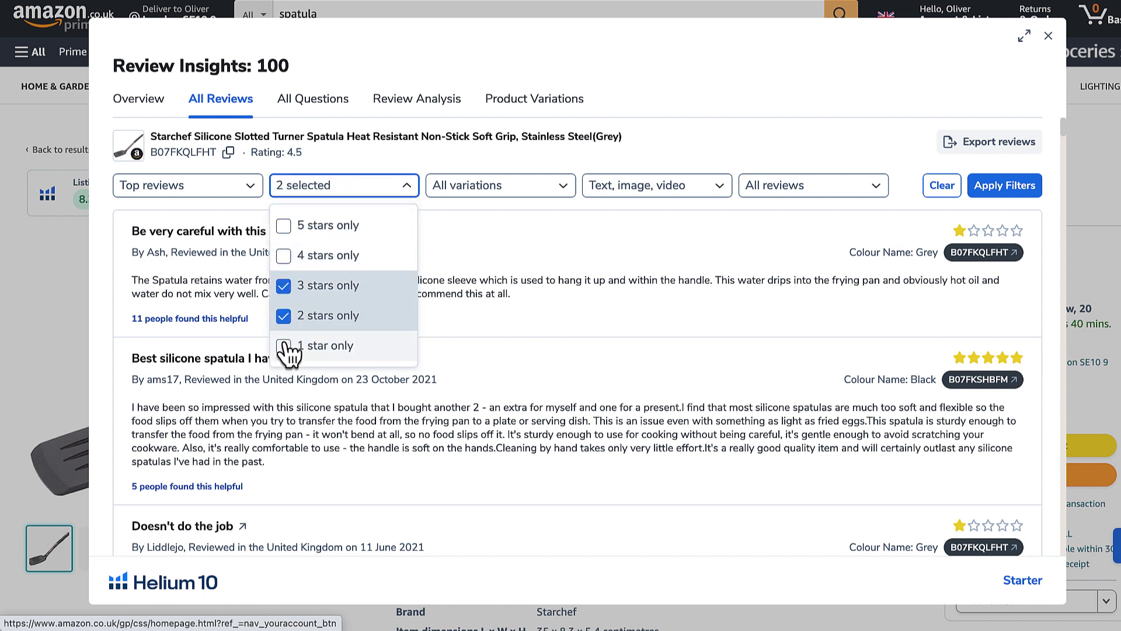
pyautogui.click(285, 346)
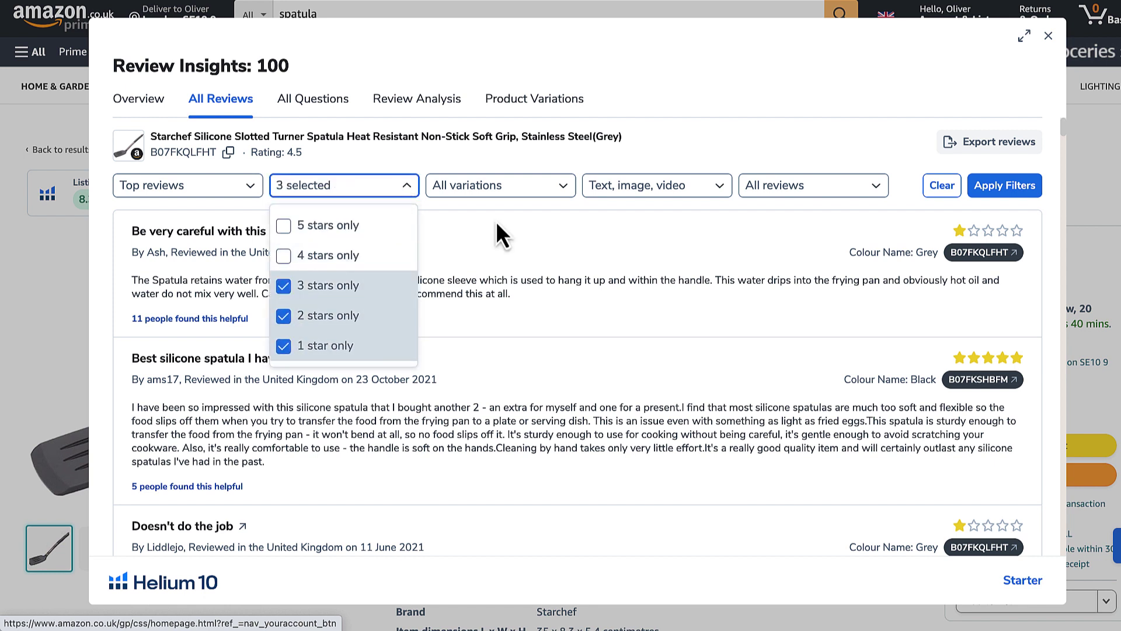
pyautogui.click(1005, 185)
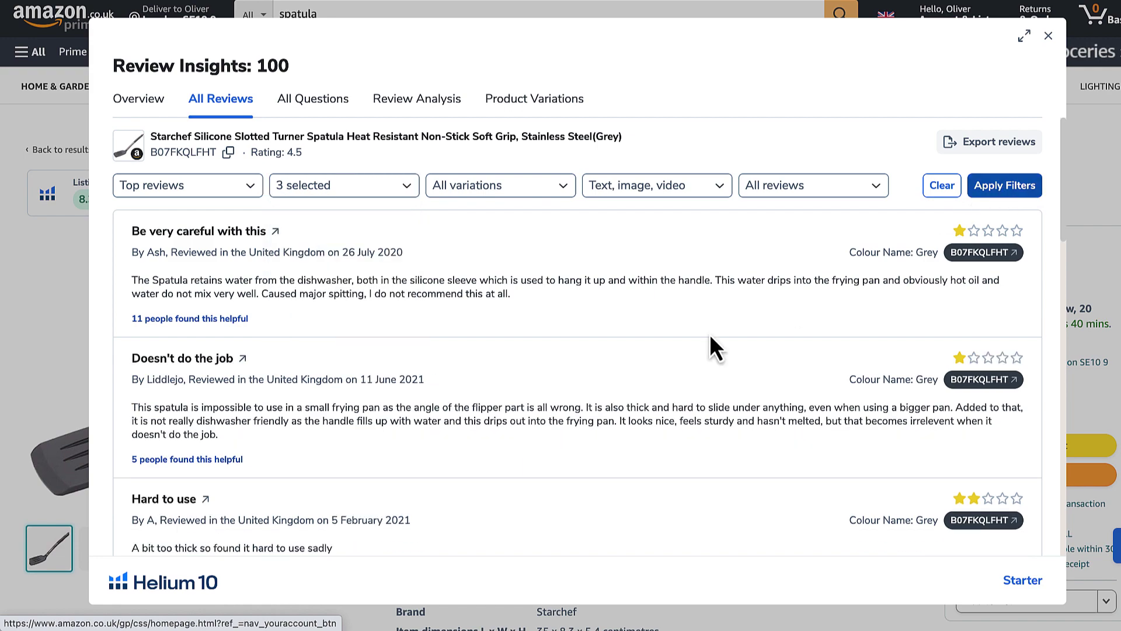
pyautogui.scroll(-10, 711, 338)
pyautogui.scroll(-5, 710, 334)
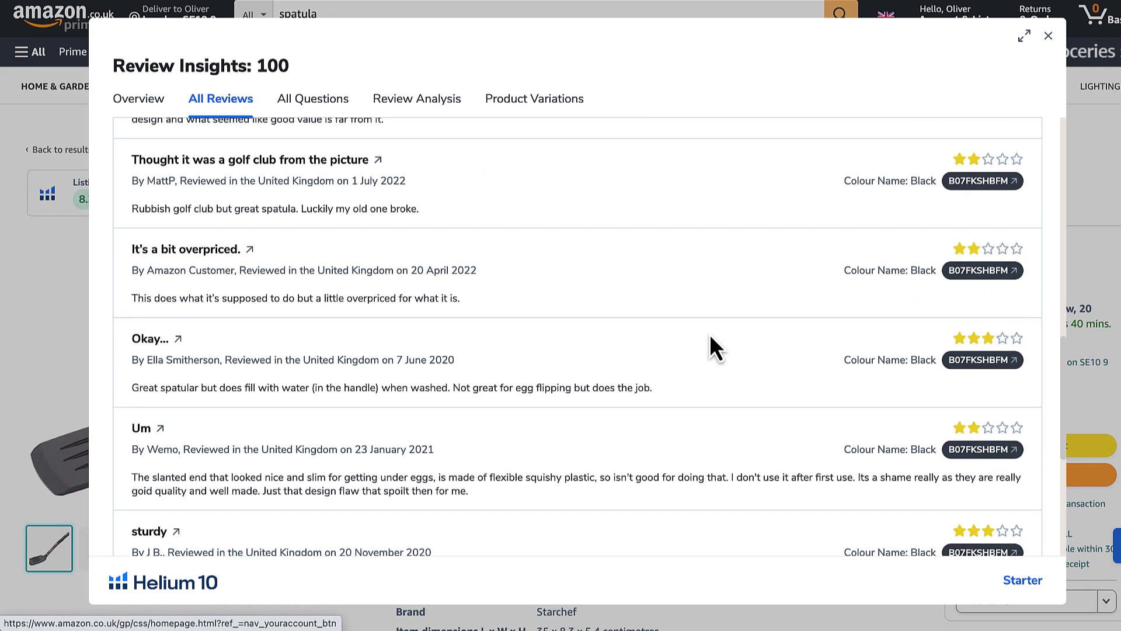
pyautogui.scroll(2, 437, 263)
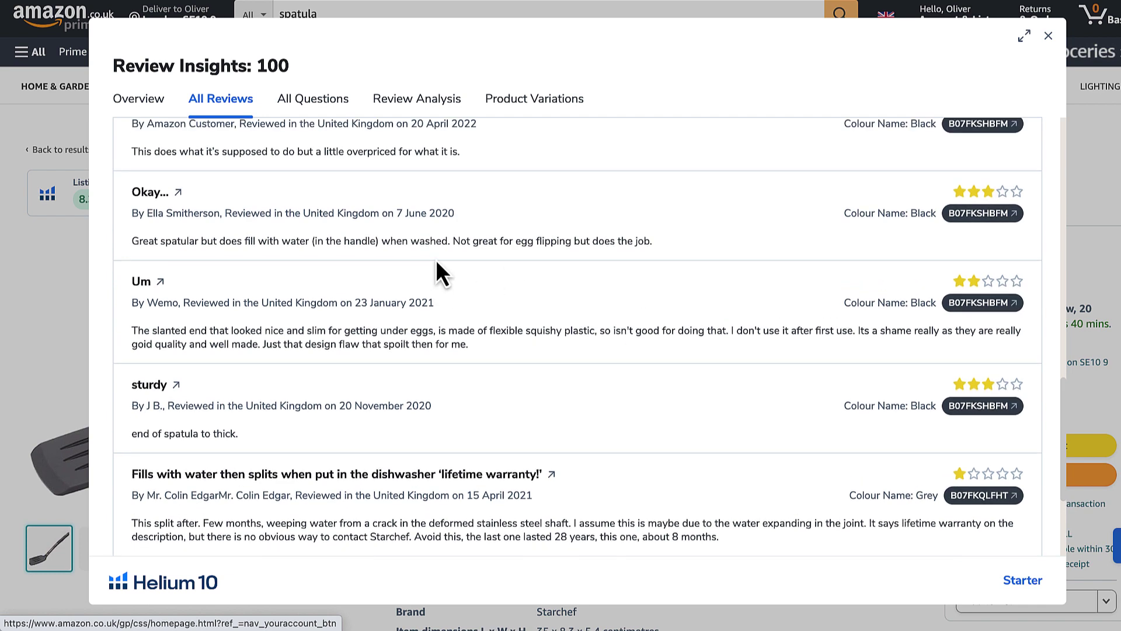
pyautogui.scroll(7, 485, 282)
pyautogui.scroll(6, 484, 285)
pyautogui.scroll(1, 485, 285)
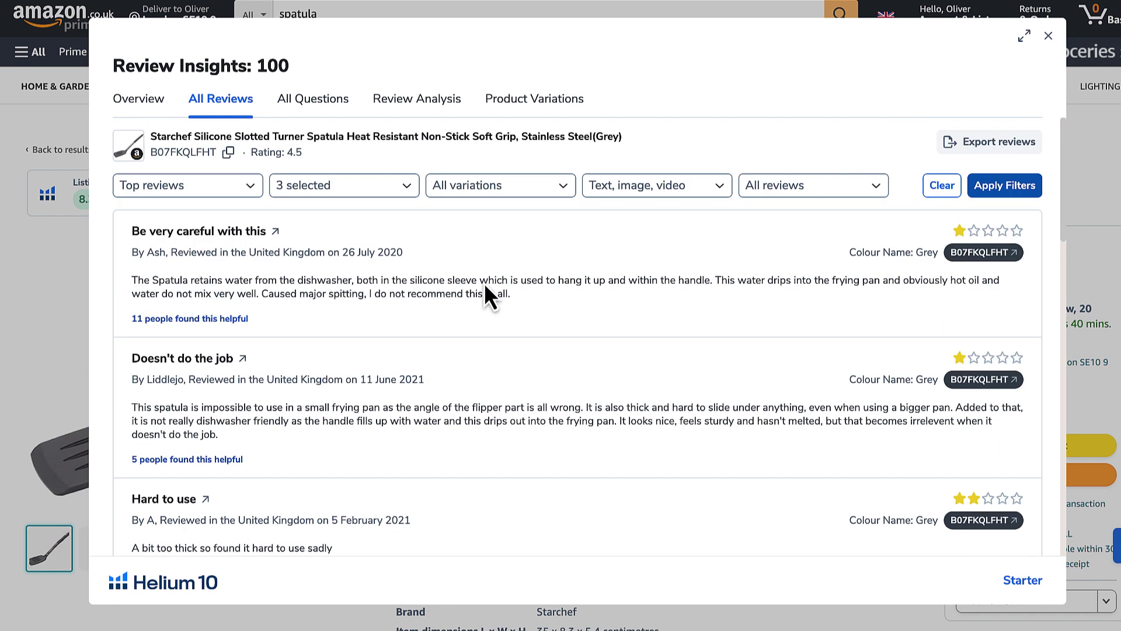
# Export the filtered reviews as a CSV to Downloads and open it in Numbers.
pyautogui.click(949, 143)
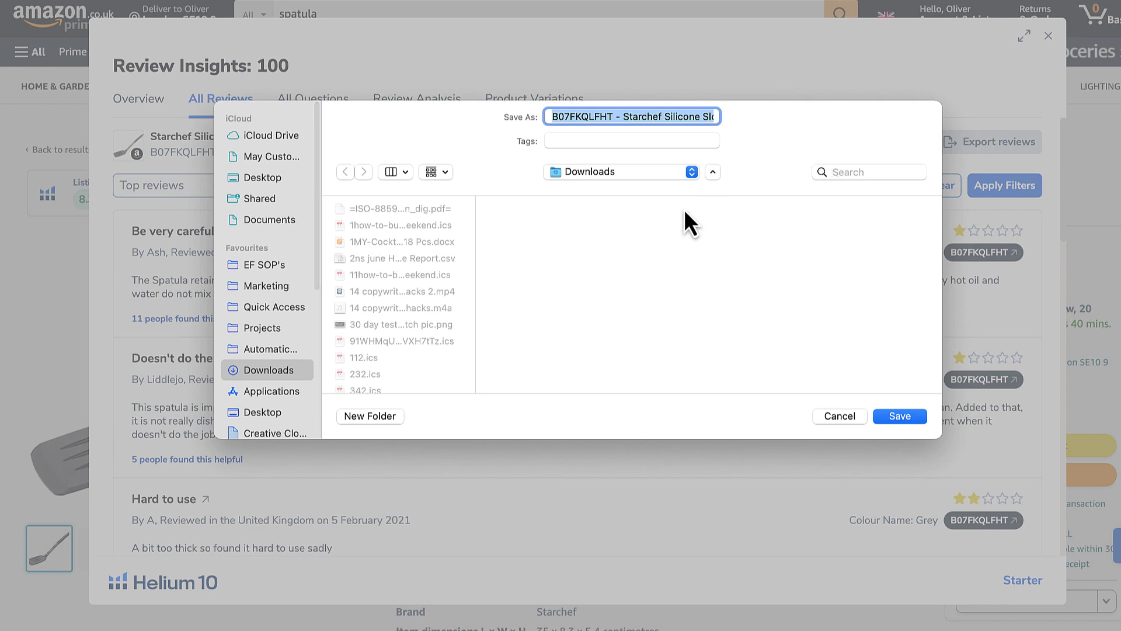
pyautogui.press('Return')
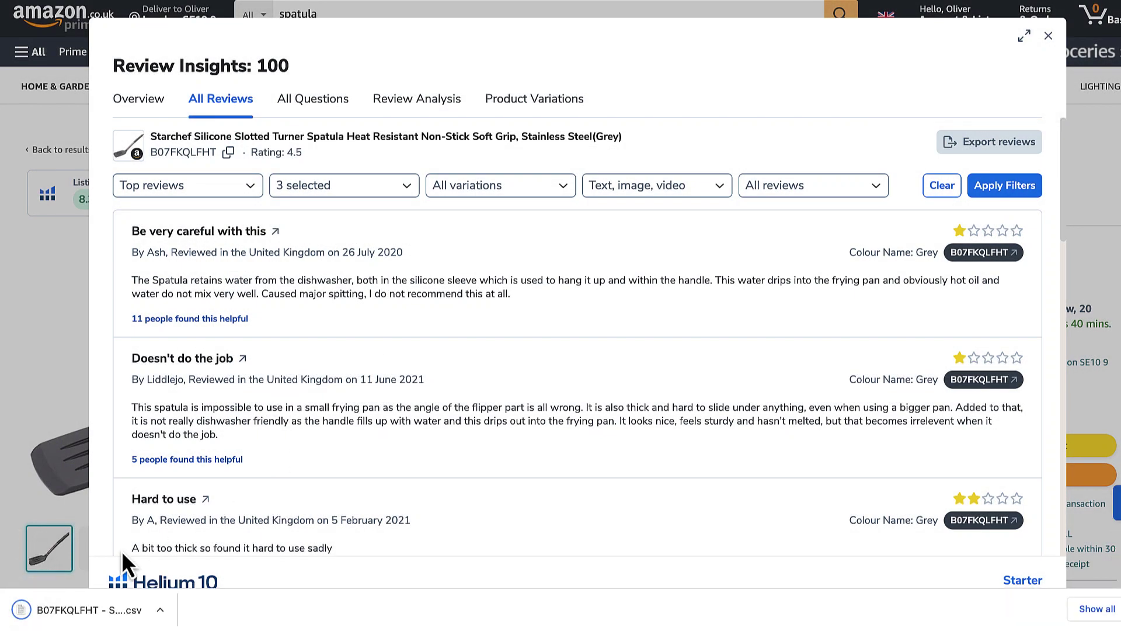
pyautogui.click(95, 610)
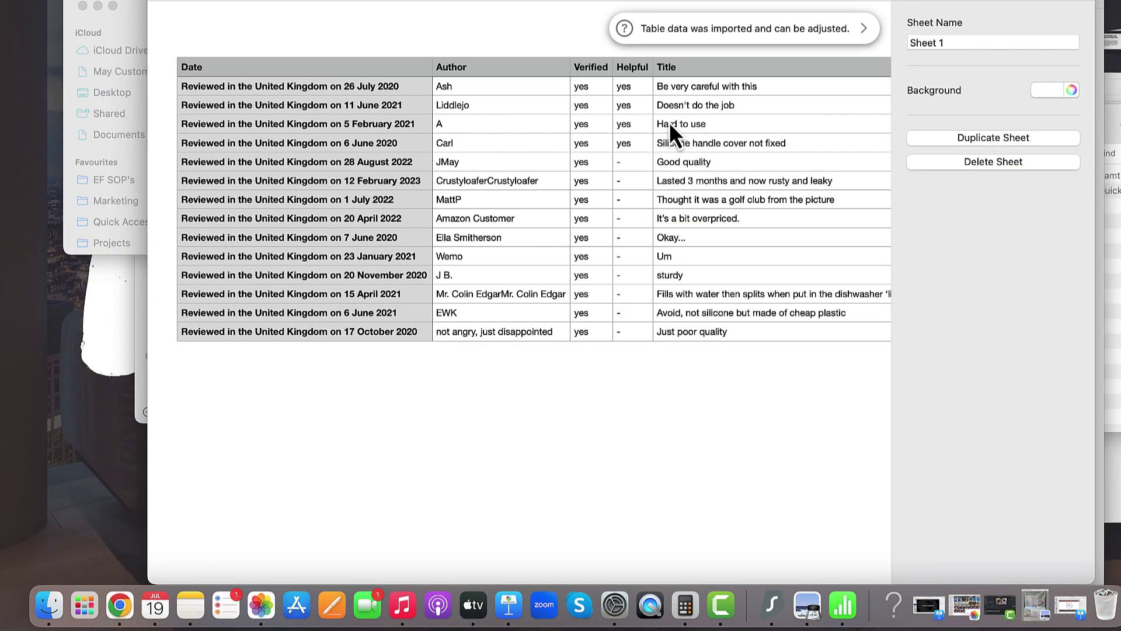
# Select the review titles and bodies from E2 to F15.
pyautogui.hscroll(5, 577, 181)
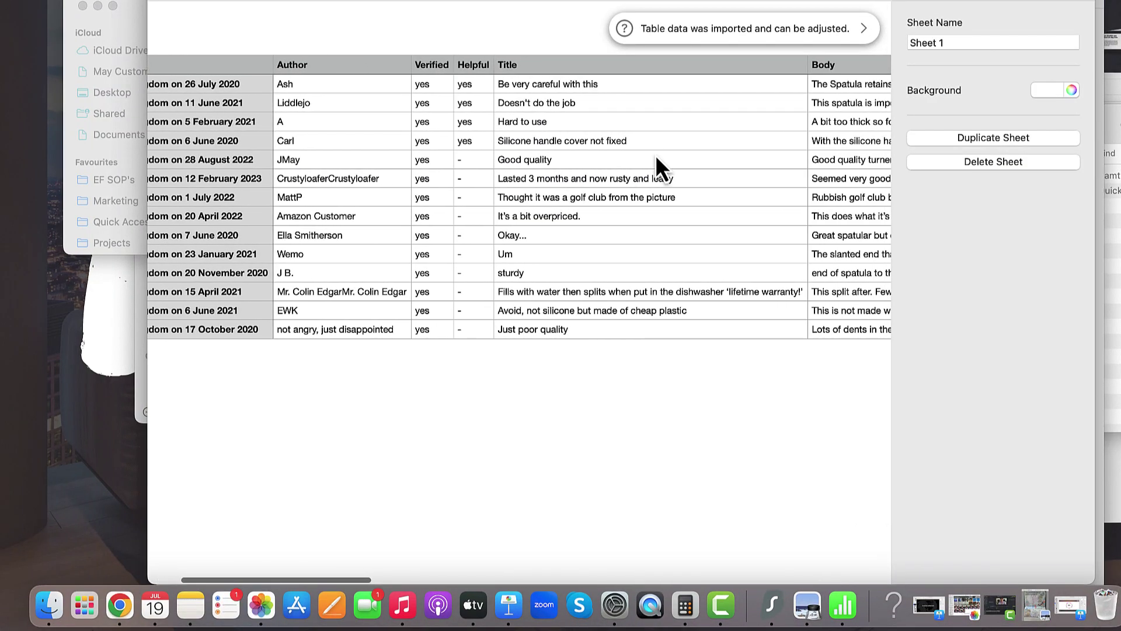
pyautogui.hscroll(10, 656, 155)
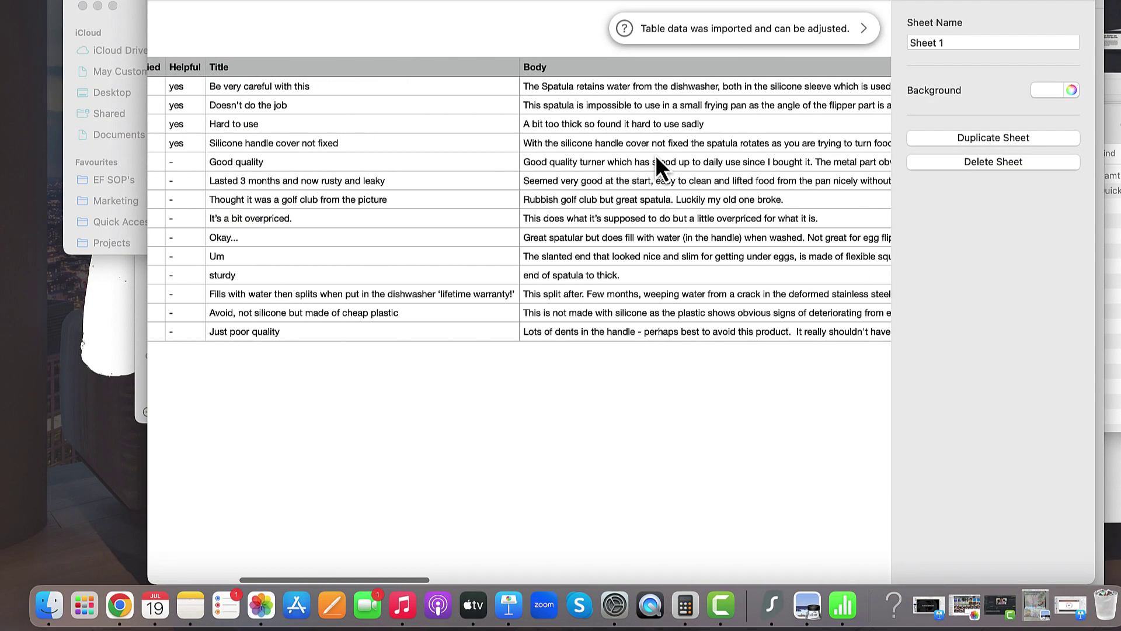
pyautogui.hscroll(-3, 655, 155)
pyautogui.click(467, 92)
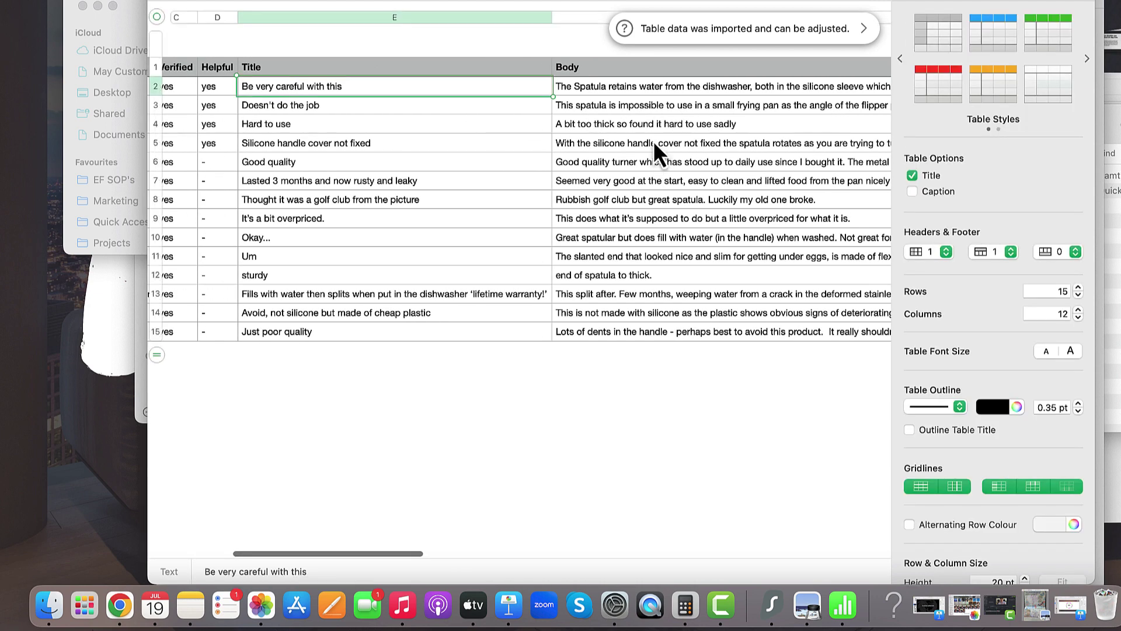
pyautogui.keyDown('shift'); pyautogui.click(807, 333); pyautogui.keyUp('shift')
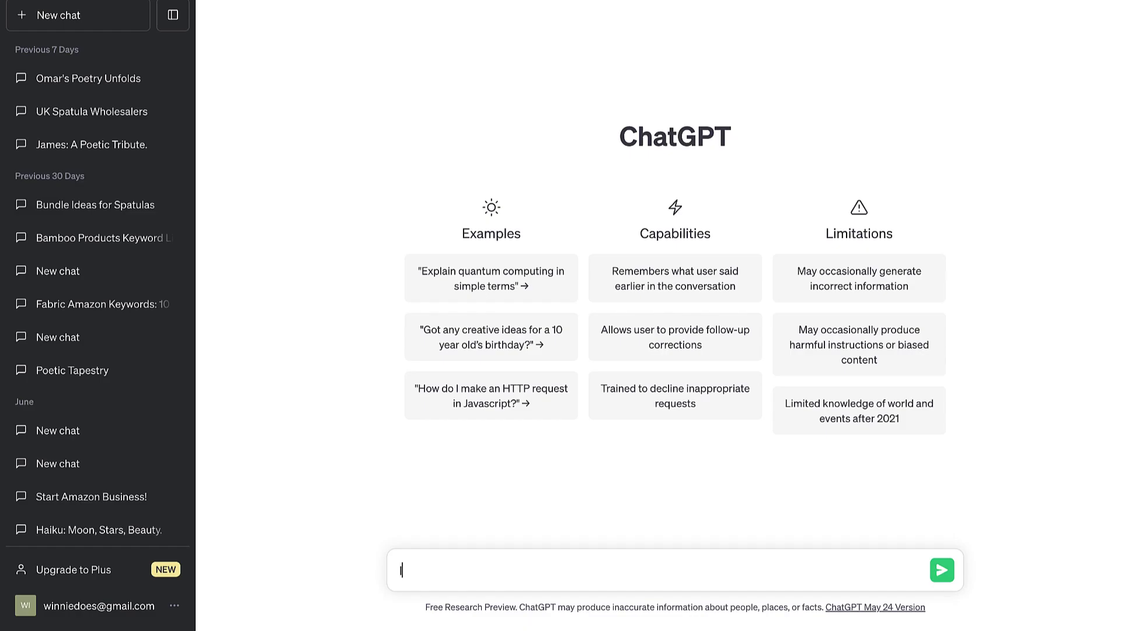
# Tell ChatGPT spatula review data from Amazon is coming, then ask it to analyse it to improve the product.
pyautogui.write("I'm going to give you")
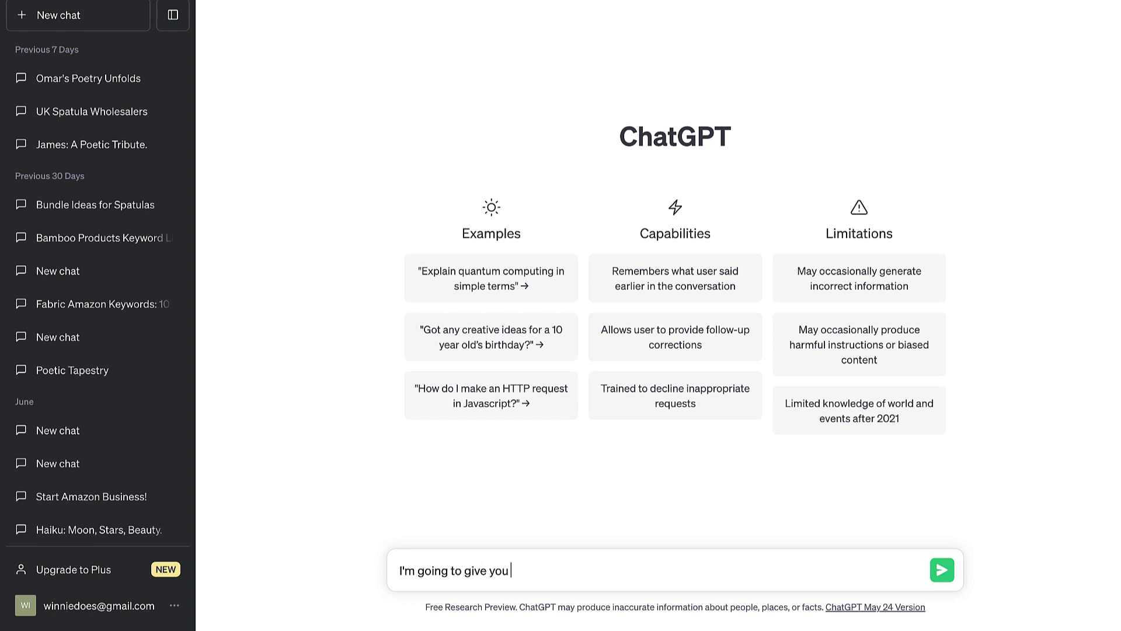
pyautogui.write(' a load of review data for a spatula on Amazon')
pyautogui.press('Return')
pyautogui.write('can you ')
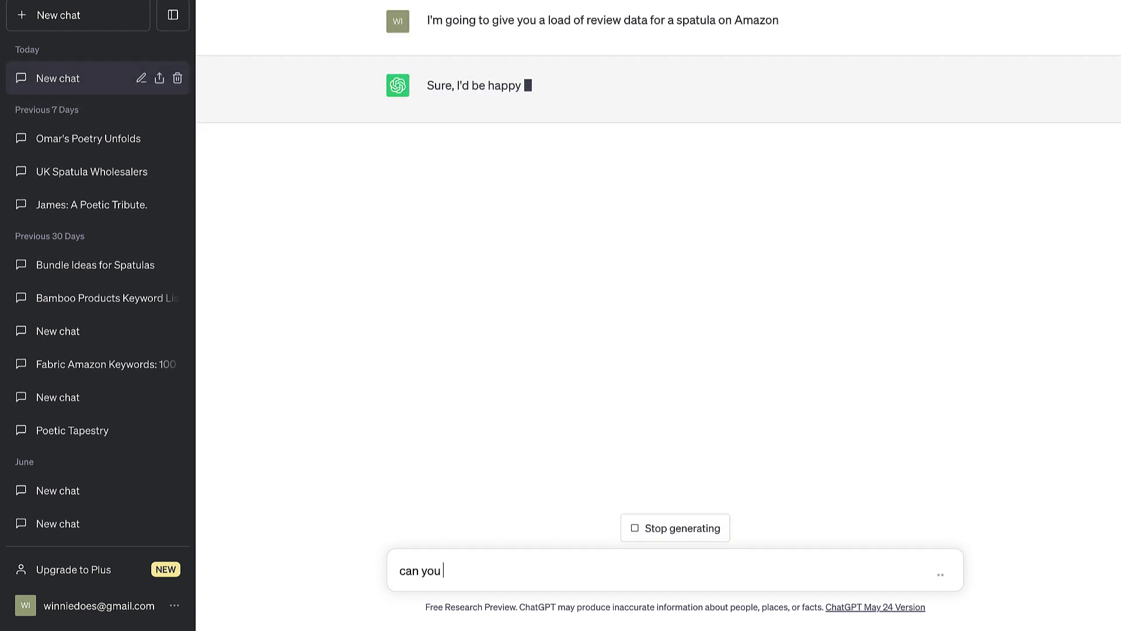
pyautogui.write('please look a')
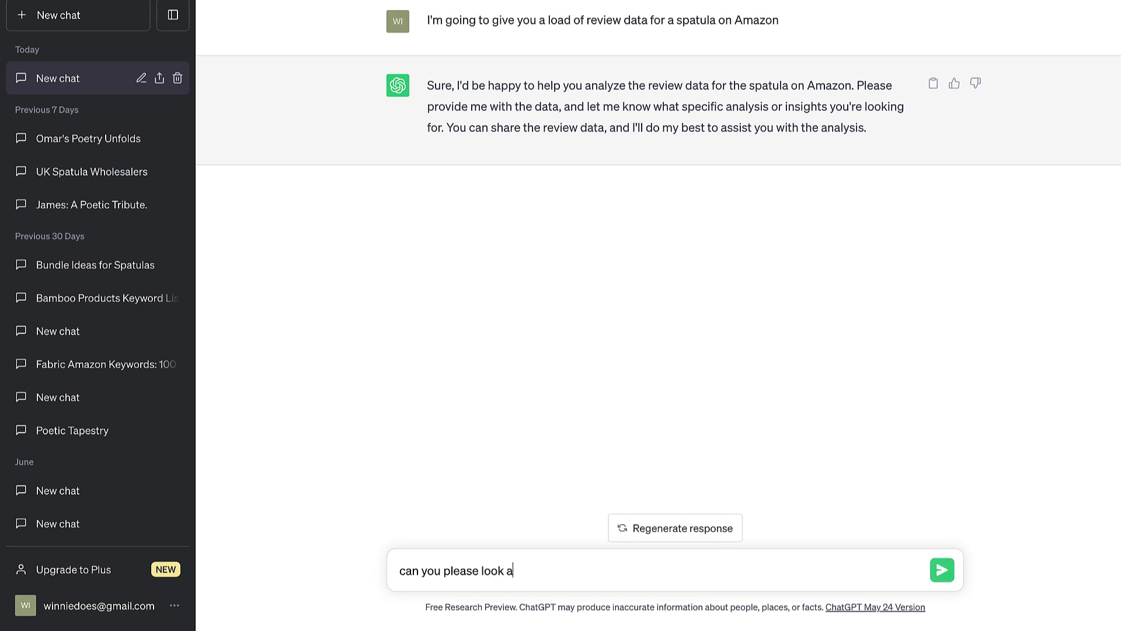
pyautogui.write('t the data an')
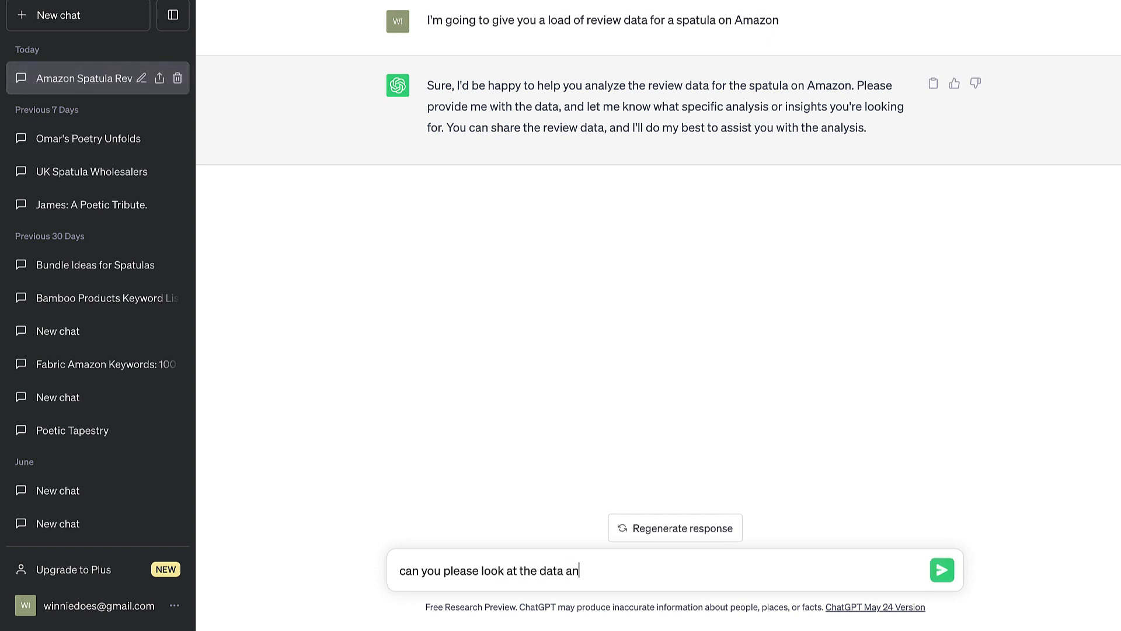
pyautogui.write('d answer some ')
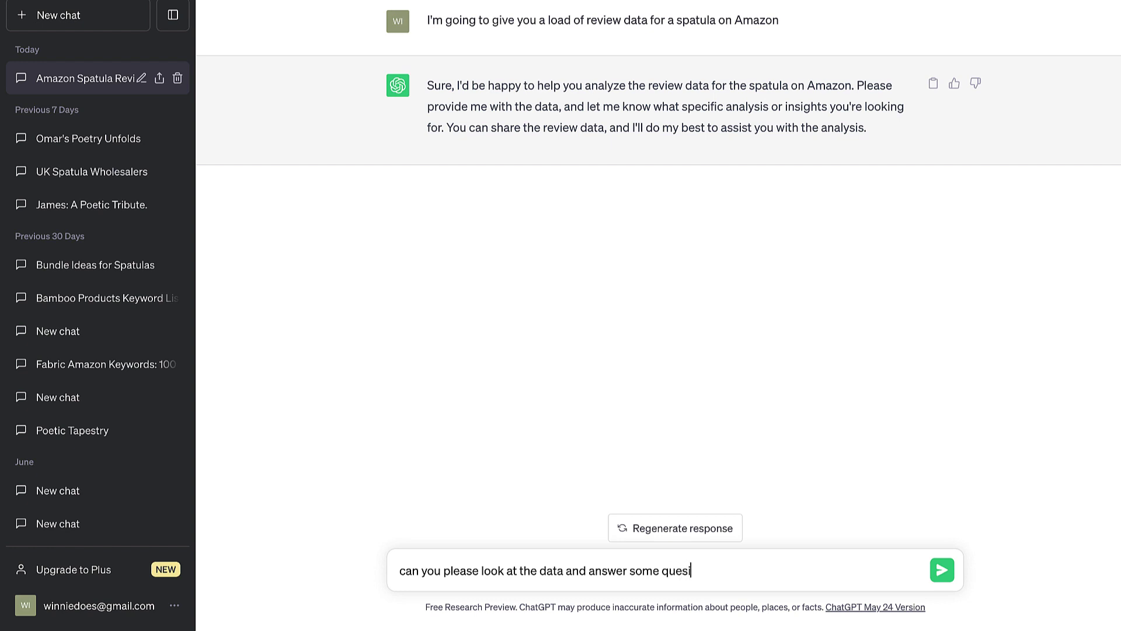
pyautogui.write('questios')
pyautogui.write('s so I can improve the product')
pyautogui.press('Return')
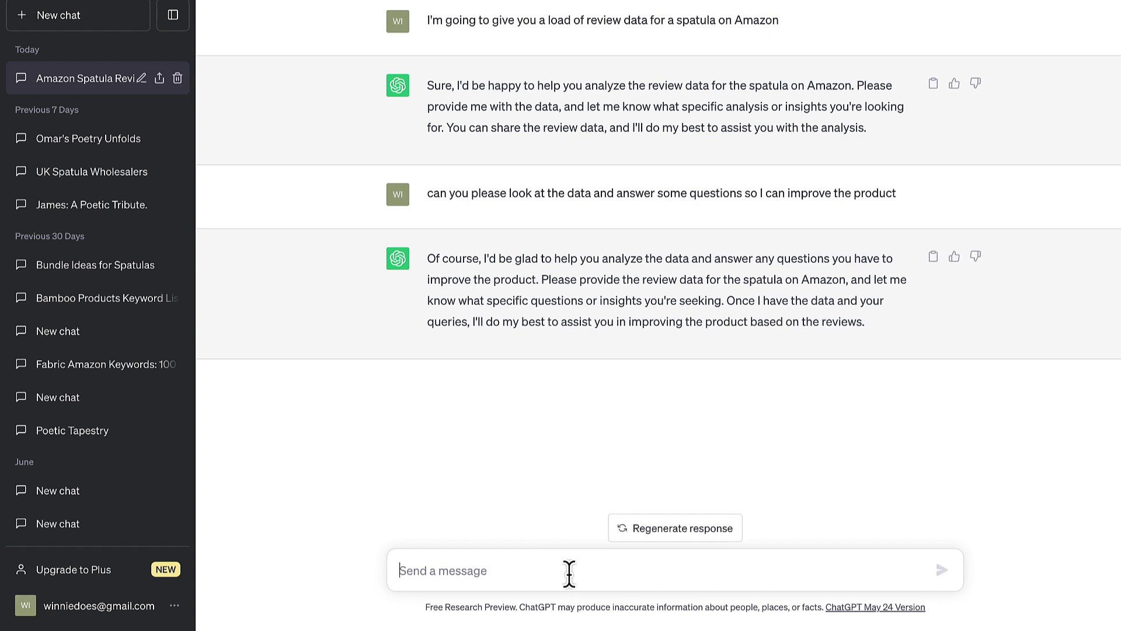
# Paste the copied review titles and bodies into ChatGPT and send them.
pyautogui.hotkey('ctrl', 'v')
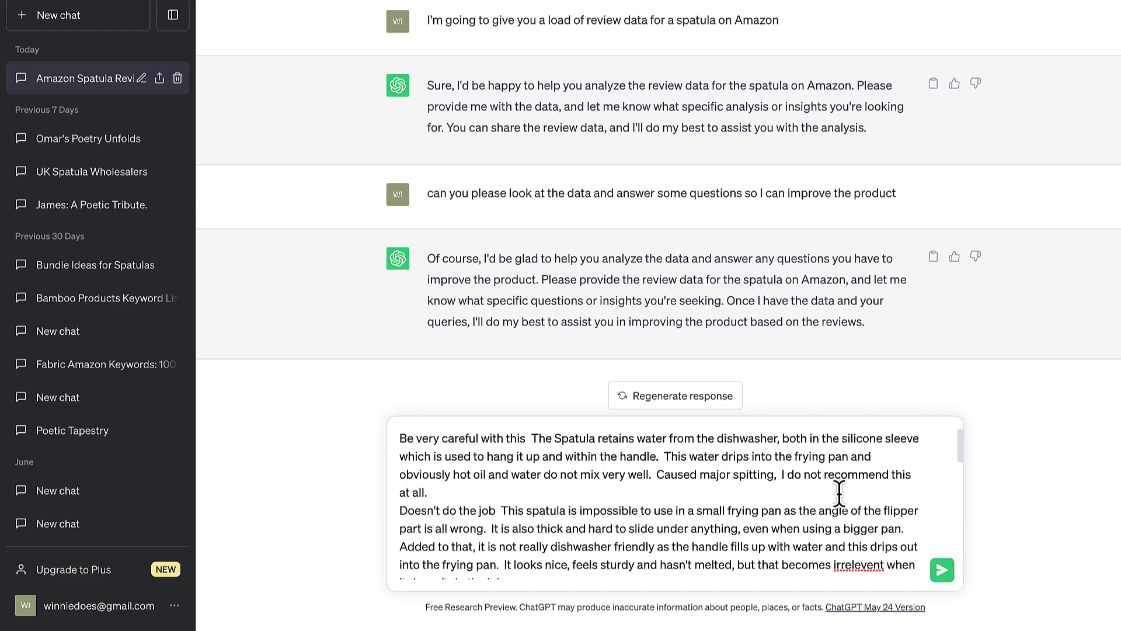
pyautogui.press('Return')
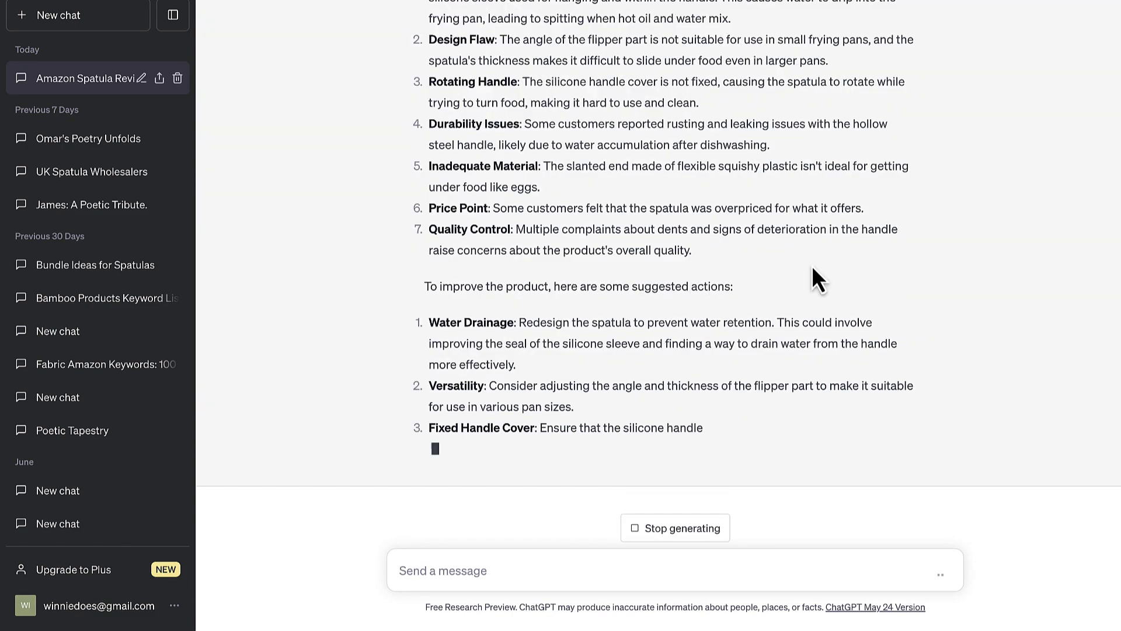
pyautogui.scroll(3, 839, 265)
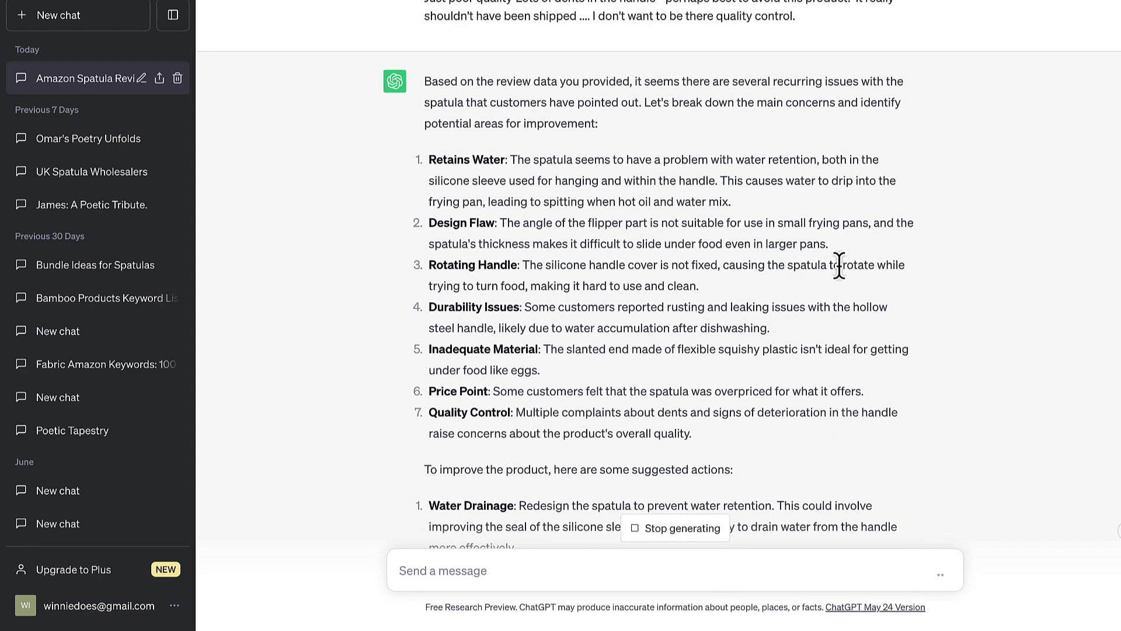
pyautogui.scroll(-7, 839, 265)
# Ask which 3 things a product beating this competitor should offer, and read the three proposed features.
pyautogui.write('id')
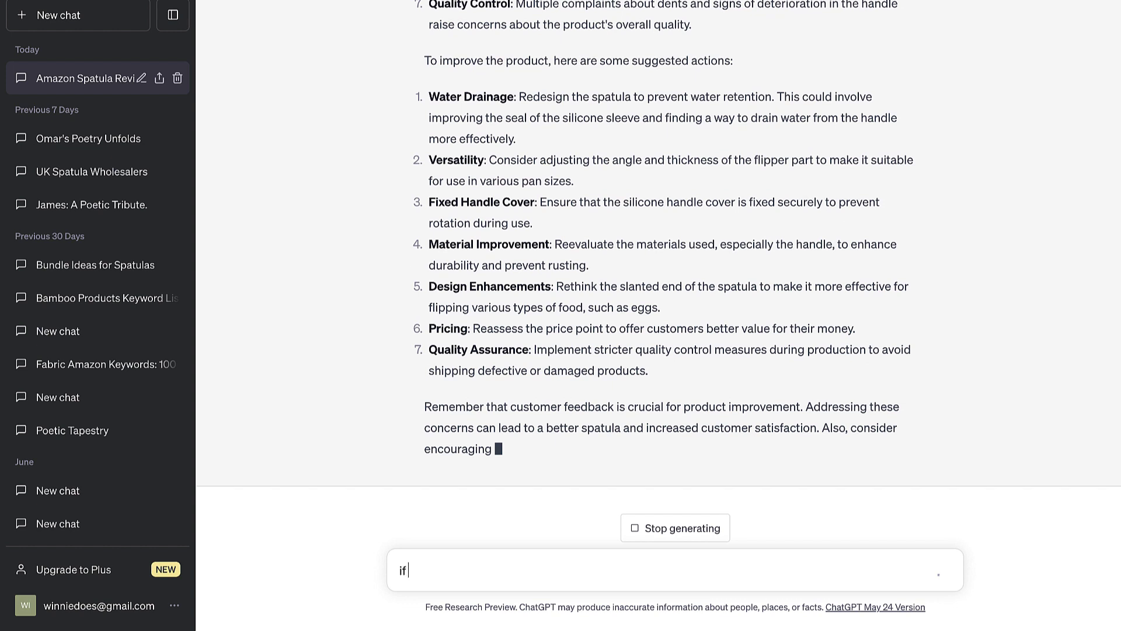
pyautogui.write(' I wanted')
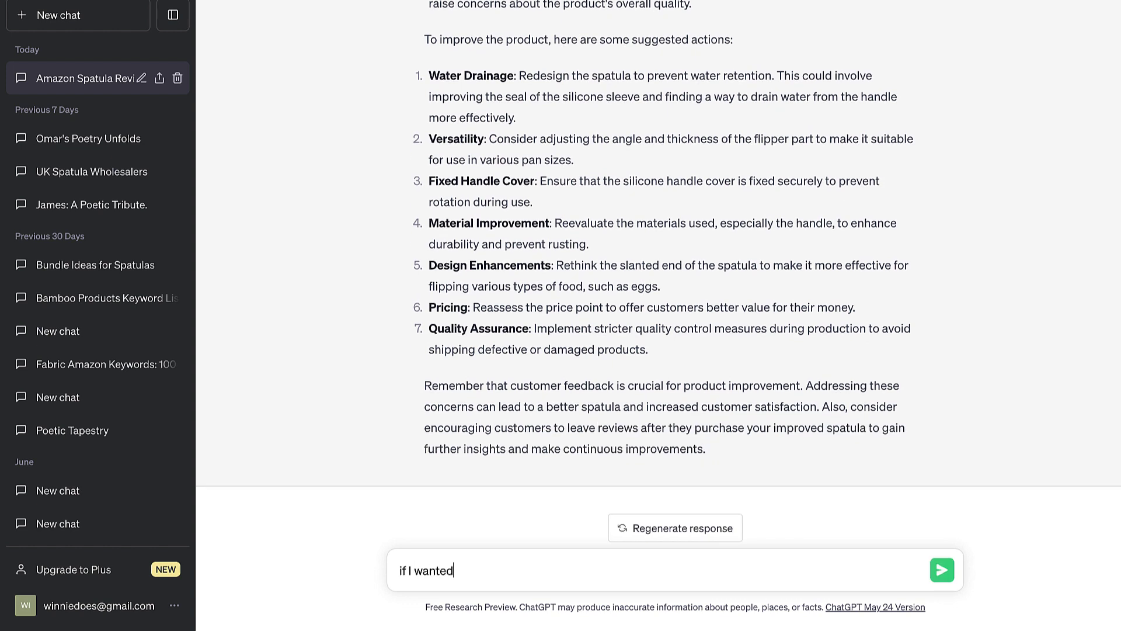
pyautogui.write(' to launch a great product that beats this')
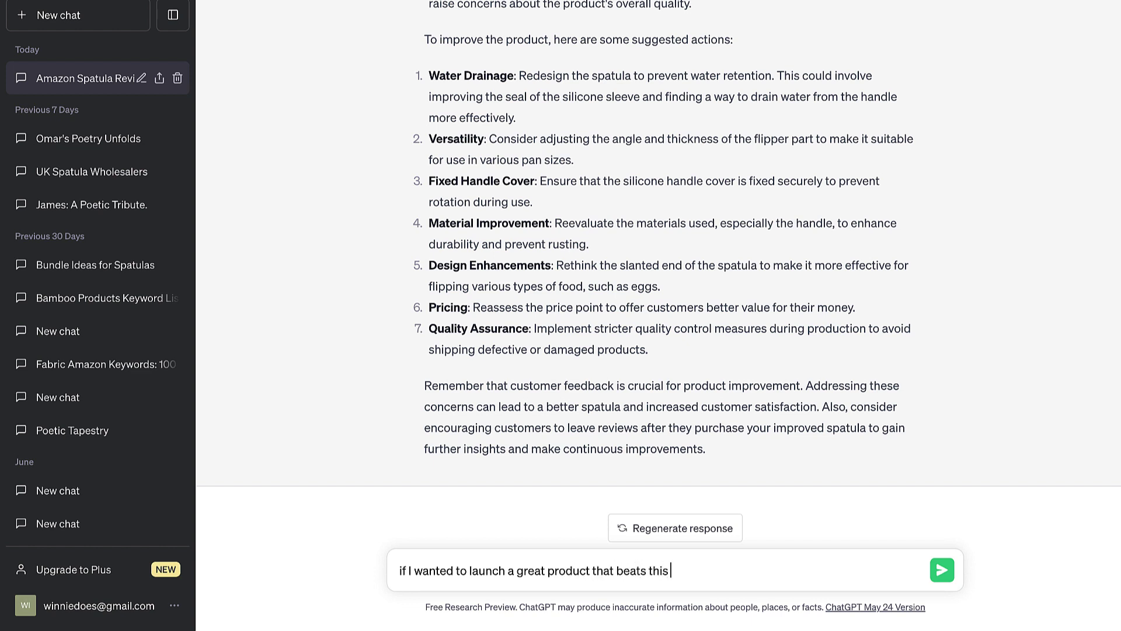
pyautogui.write(' comep')
pyautogui.write('pet')
pyautogui.write('itor, what would be')
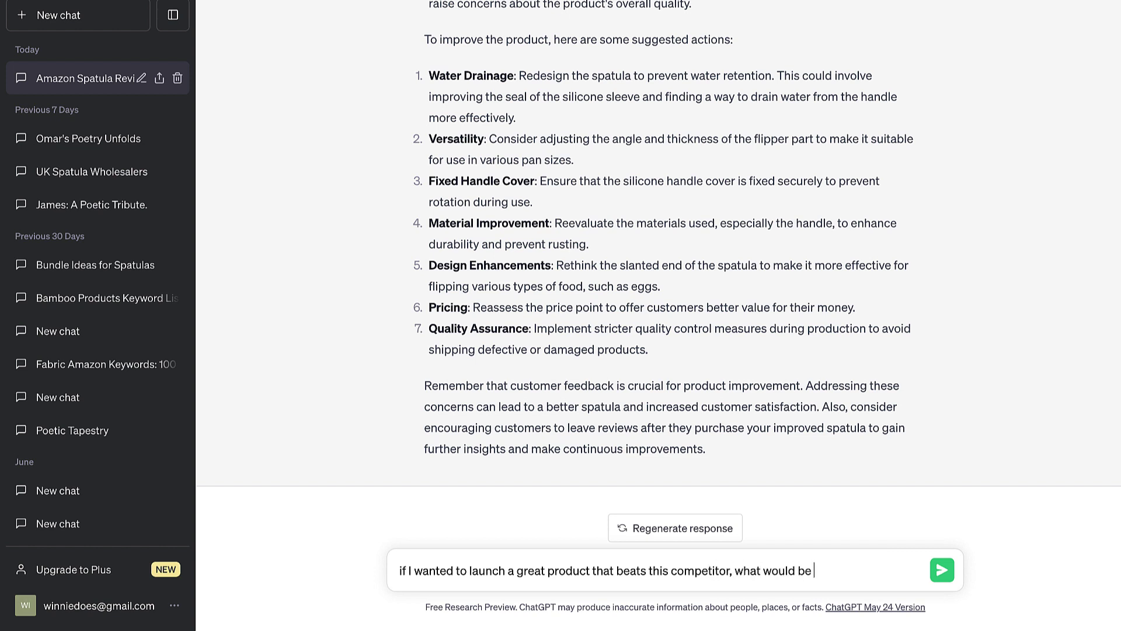
pyautogui.write(' 3 things I should offer')
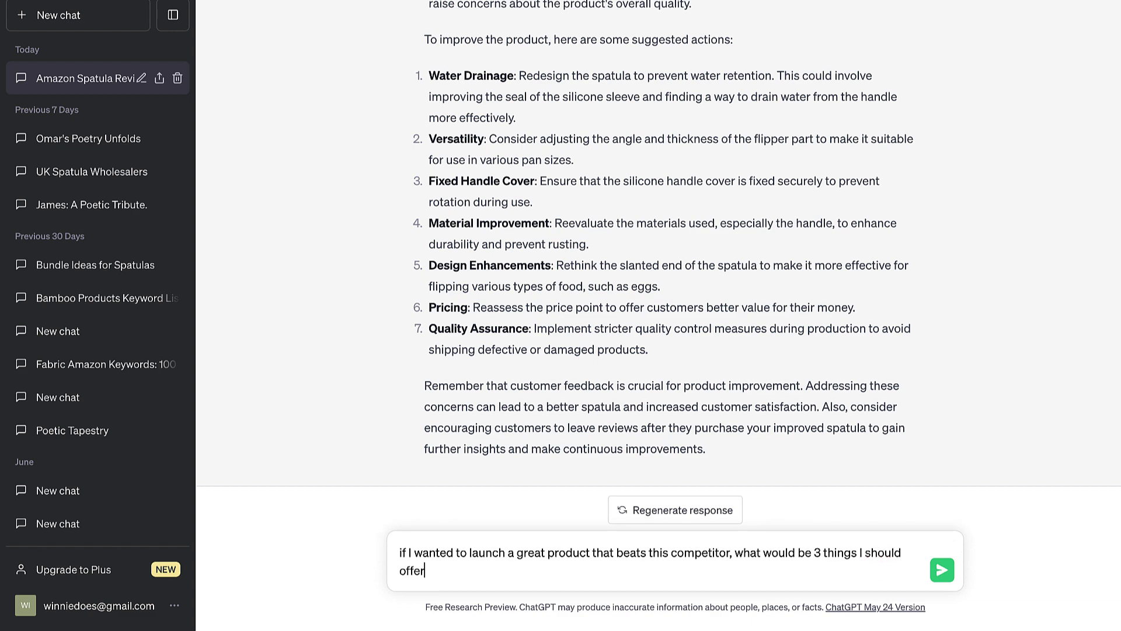
pyautogui.press('Return')
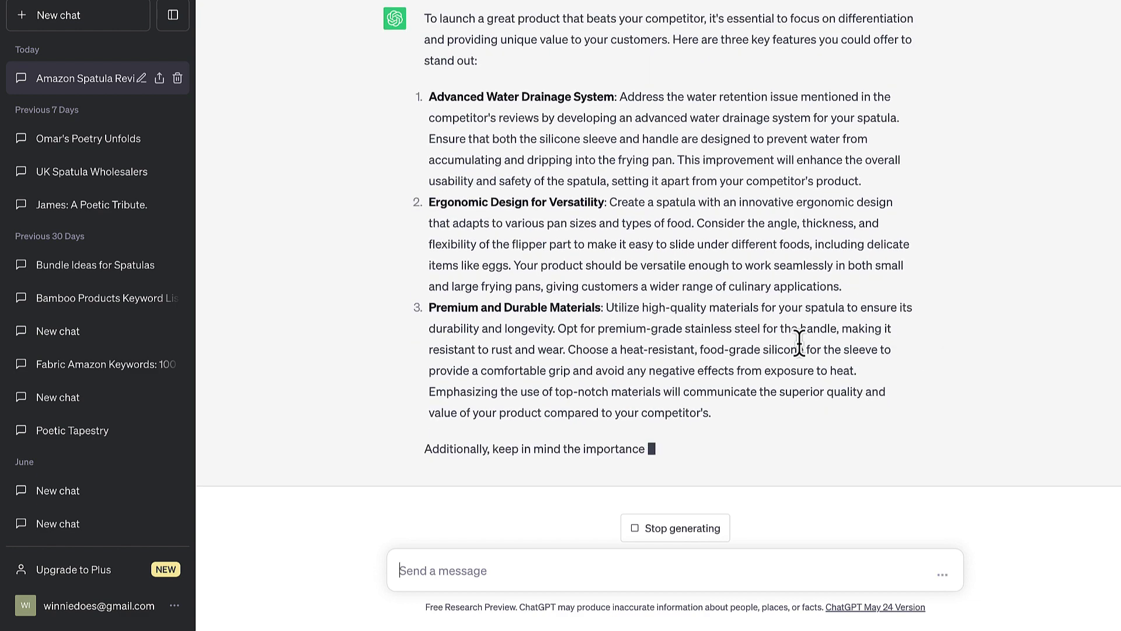
pyautogui.moveTo(458, 53); pyautogui.dragTo(633, 52)
pyautogui.scroll(2, 633, 47)
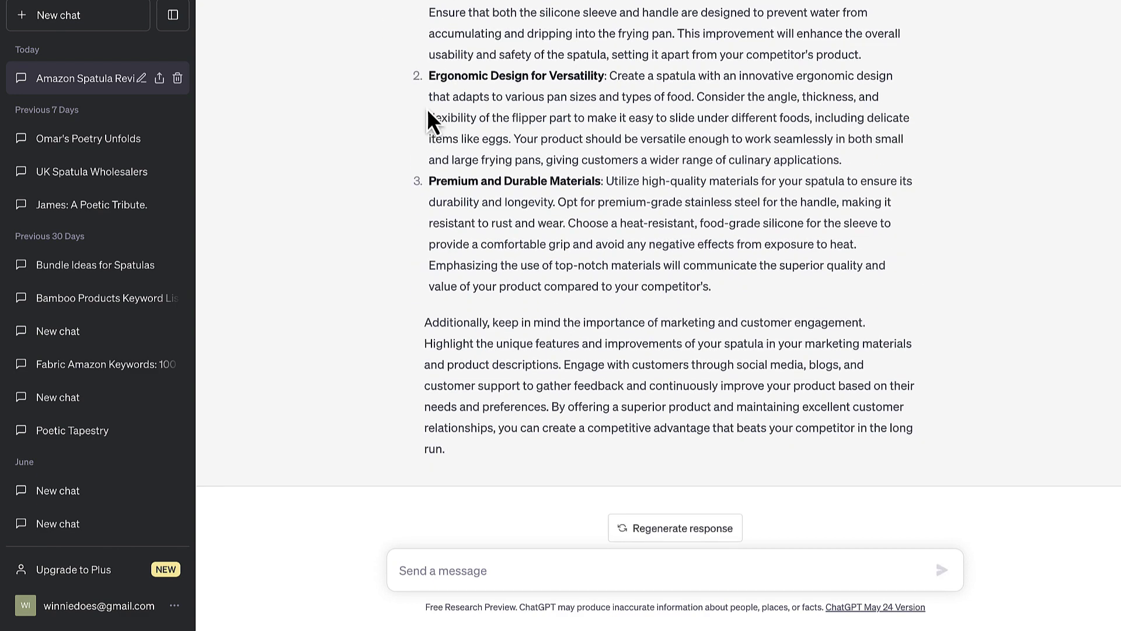
pyautogui.moveTo(436, 76); pyautogui.dragTo(840, 173)
pyautogui.doubleClick(721, 97)
pyautogui.click(738, 140)
pyautogui.click(839, 173)
pyautogui.scroll(2, 468, 346)
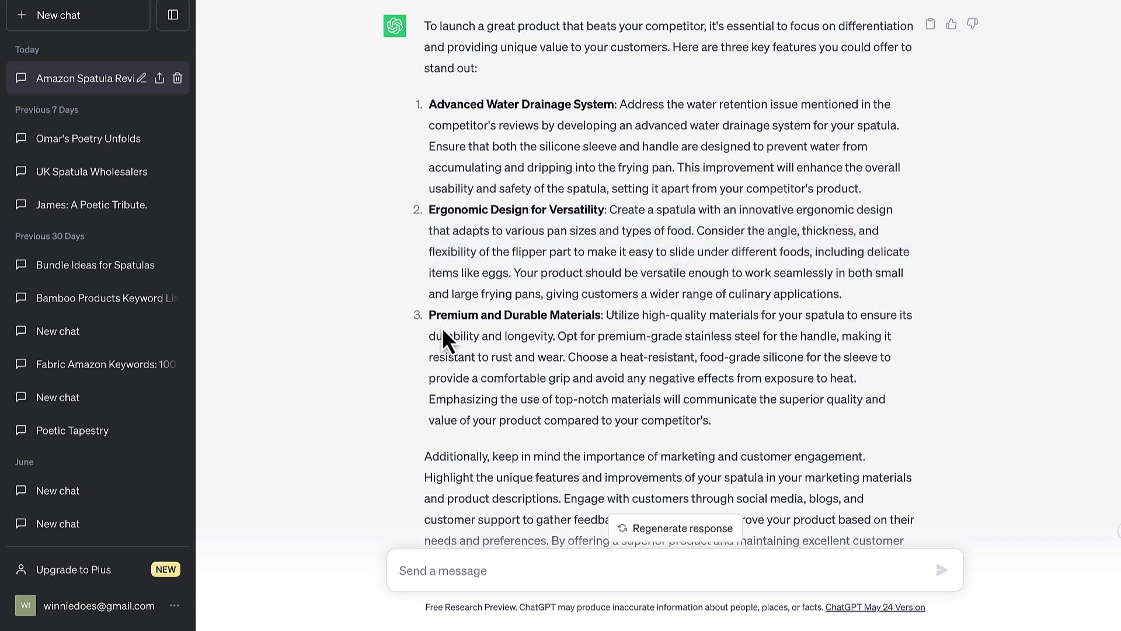
pyautogui.moveTo(432, 316); pyautogui.dragTo(608, 315)
pyautogui.click(660, 348)
pyautogui.scroll(-2, 660, 348)
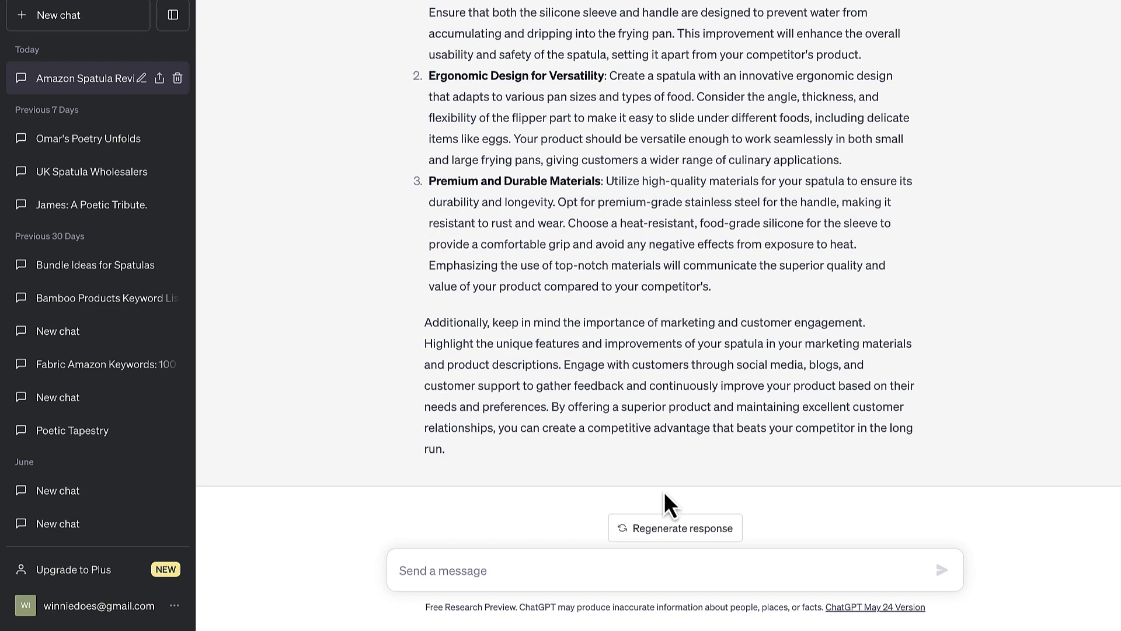
# Ask ChatGPT why it chose those three features and read its explanation of each point.
pyautogui.write('why')
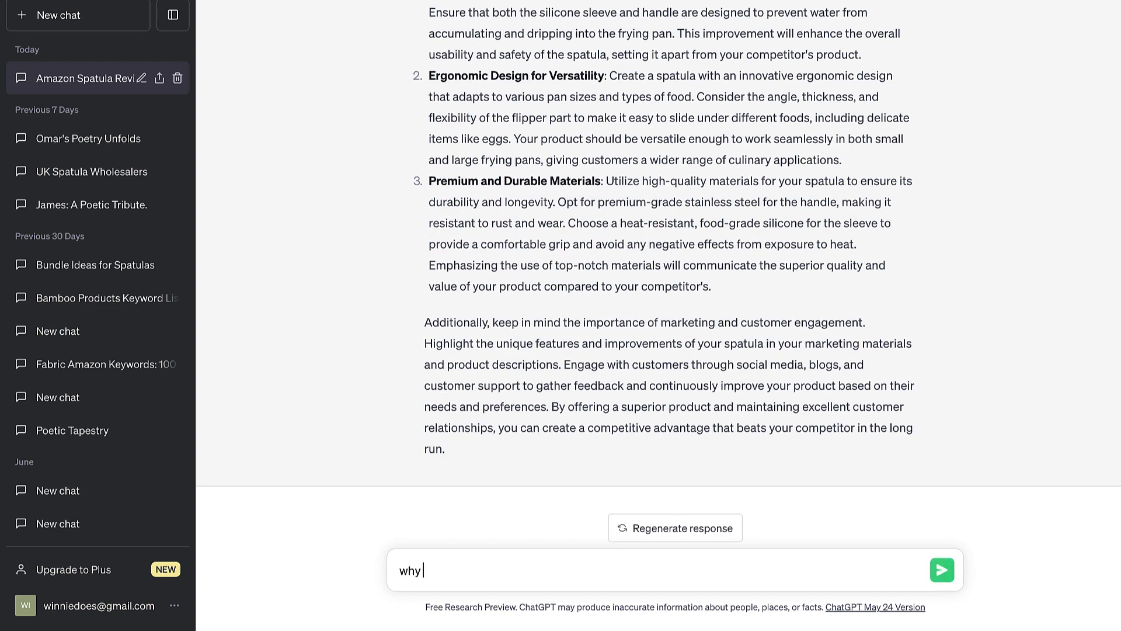
pyautogui.write(' did you choose these 3')
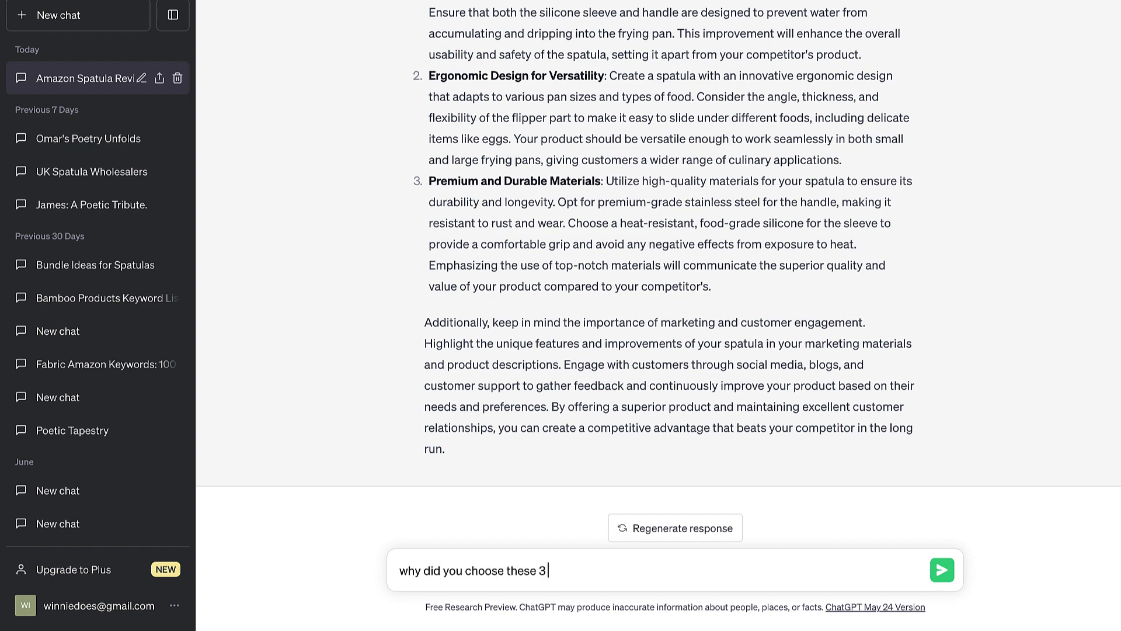
pyautogui.press('Return')
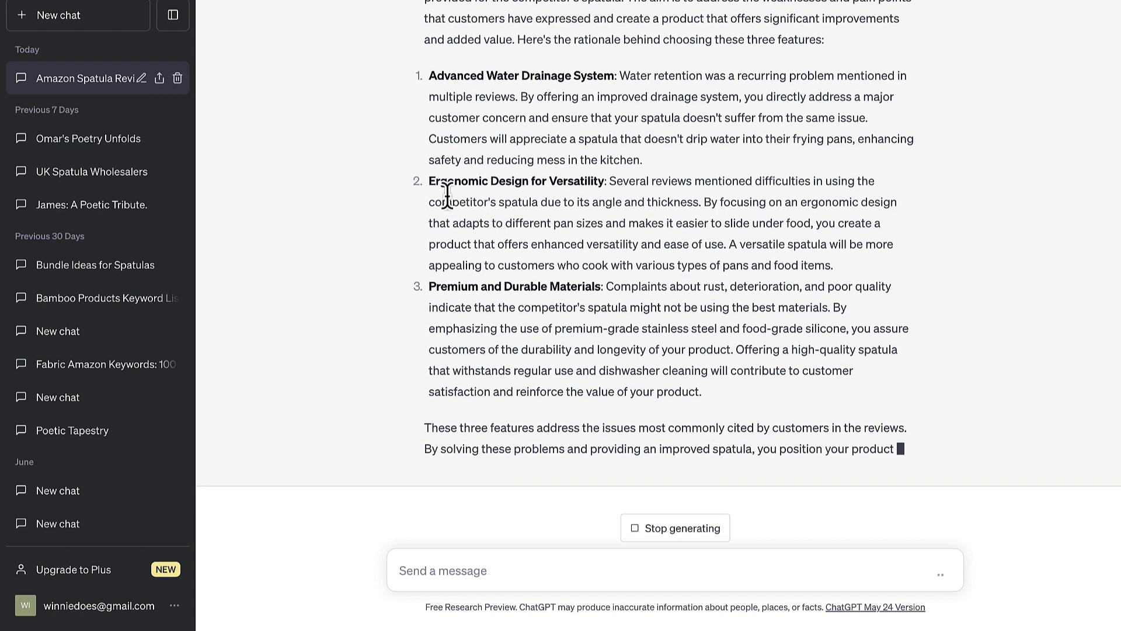
pyautogui.moveTo(583, 157); pyautogui.dragTo(715, 157)
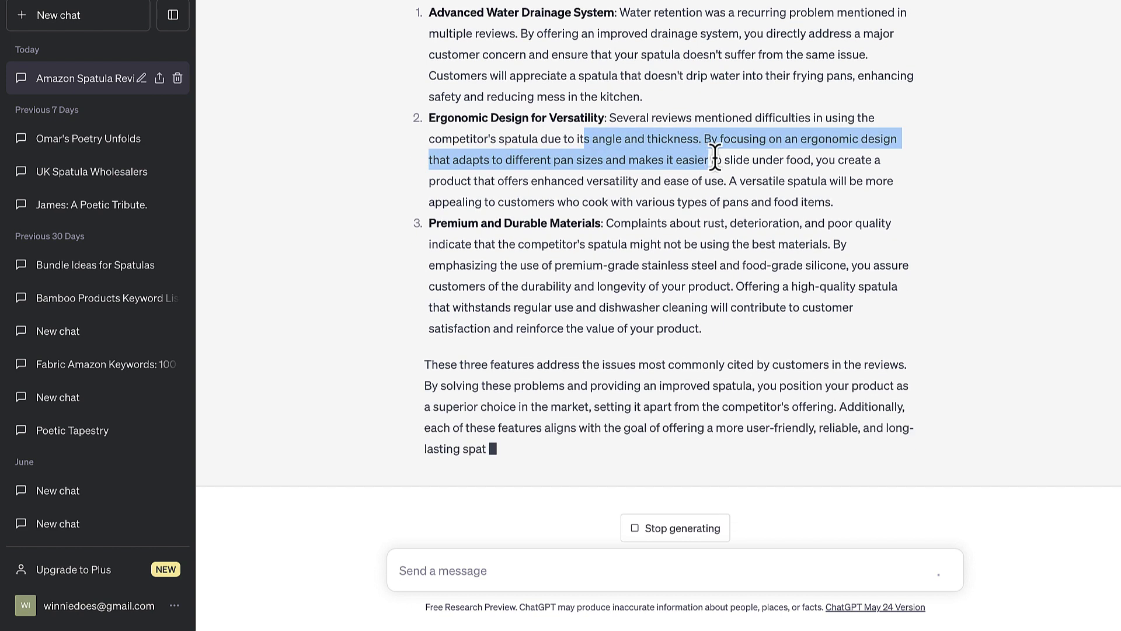
pyautogui.click(715, 226)
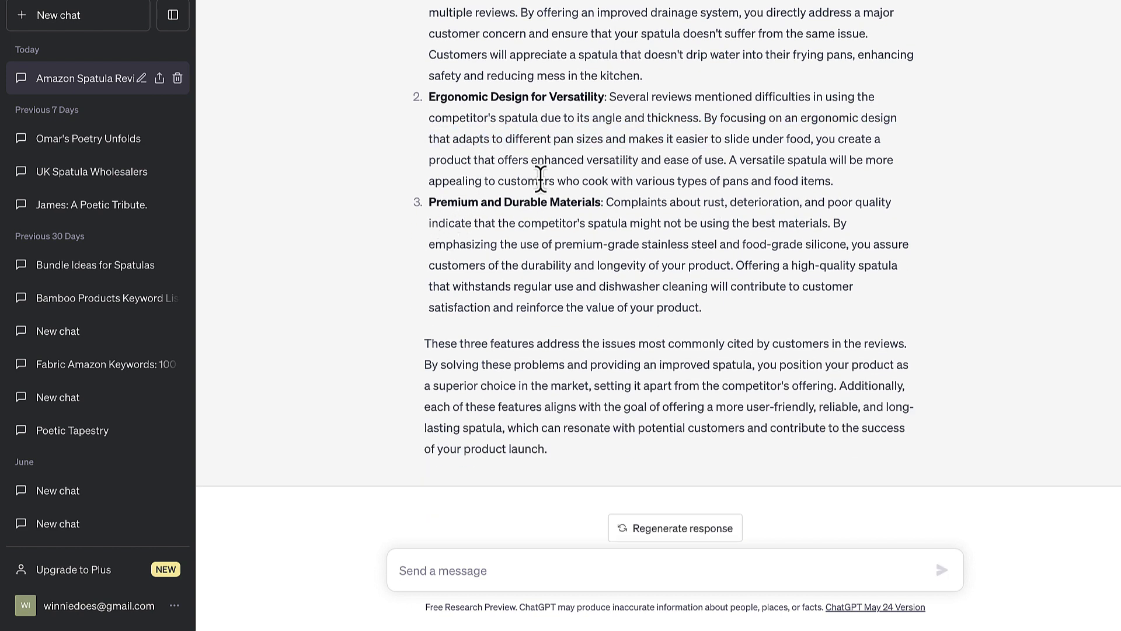
pyautogui.moveTo(606, 202); pyautogui.dragTo(846, 220)
pyautogui.click(659, 227)
# Browse the Amazon spatula results past Highly rated down to More results, then return to ChatGPT.
pyautogui.click(848, 220)
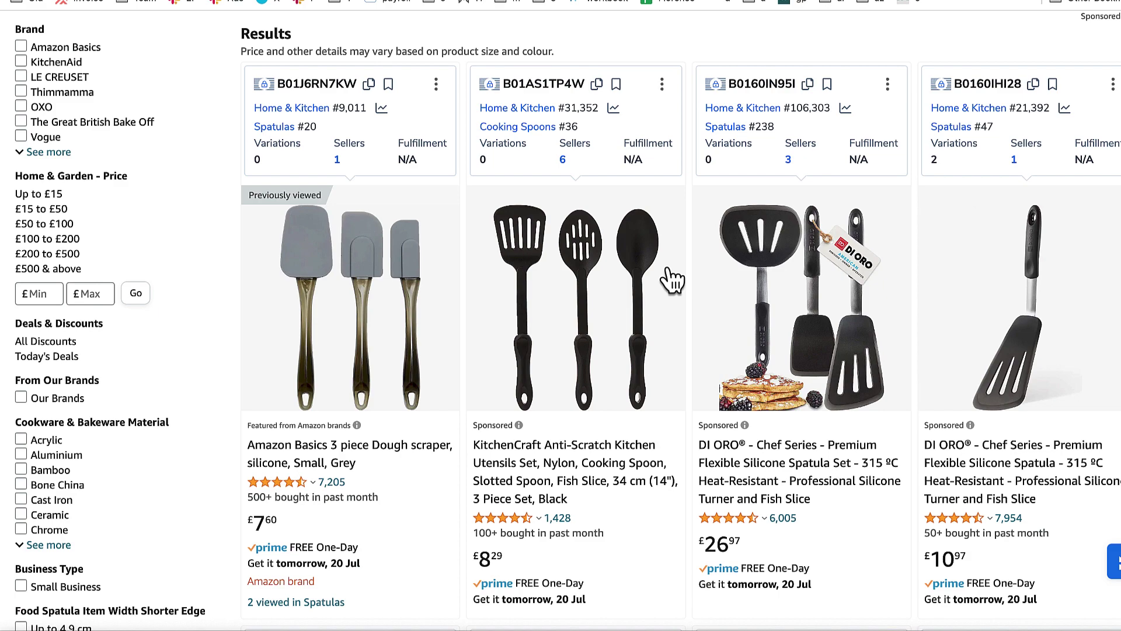
pyautogui.scroll(-10, 672, 280)
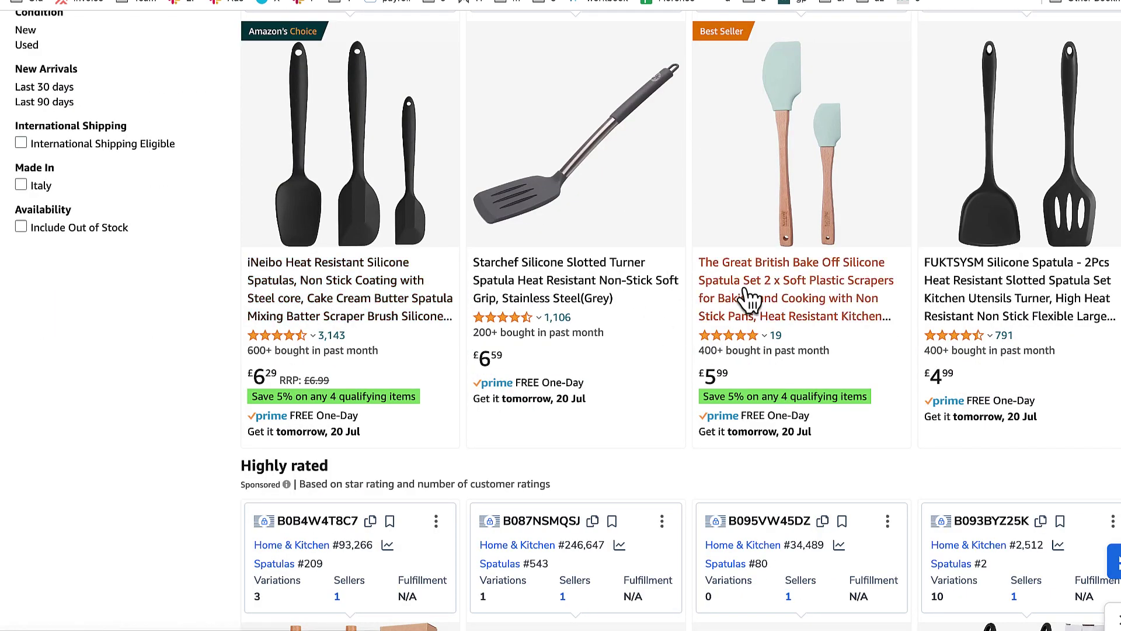
pyautogui.scroll(-7, 1026, 292)
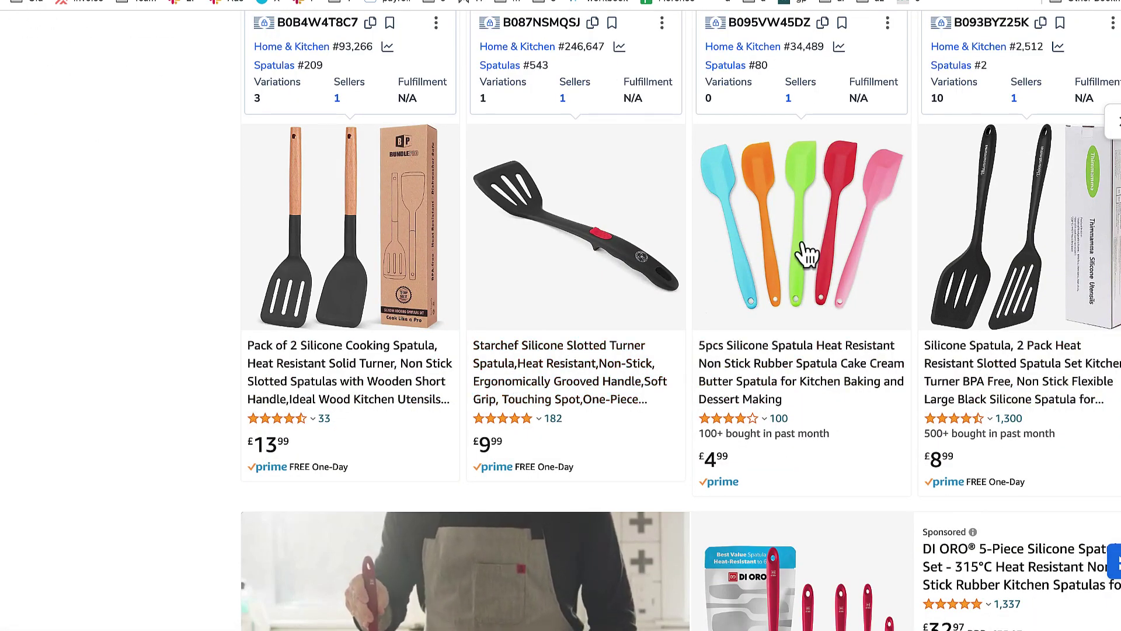
pyautogui.scroll(-3, 803, 248)
pyautogui.scroll(-8, 803, 241)
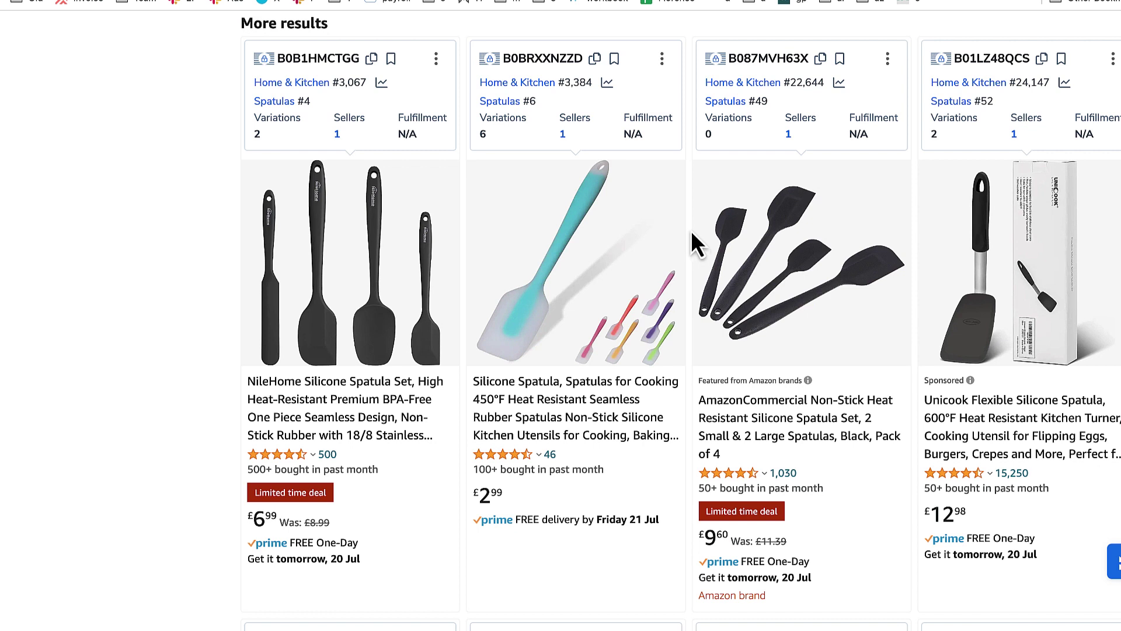
pyautogui.click(828, 3)
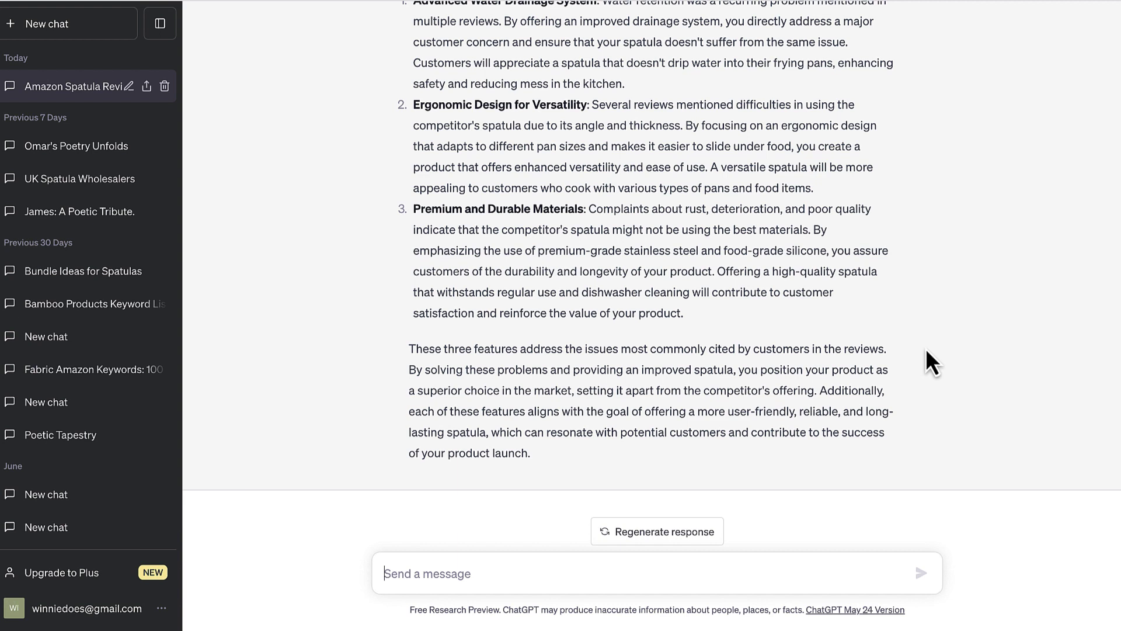
# Send ChatGPT the note 'I'm going to give you more review data'.
pyautogui.click(640, 572)
pyautogui.hotkey('ctrl', 'v')
pyautogui.hotkey('ctrl', 'a')
pyautogui.hotkey('ctrl', 'c')
pyautogui.press('BackSpace')
pyautogui.write("I'm going to give you more review data")
pyautogui.press('Return')
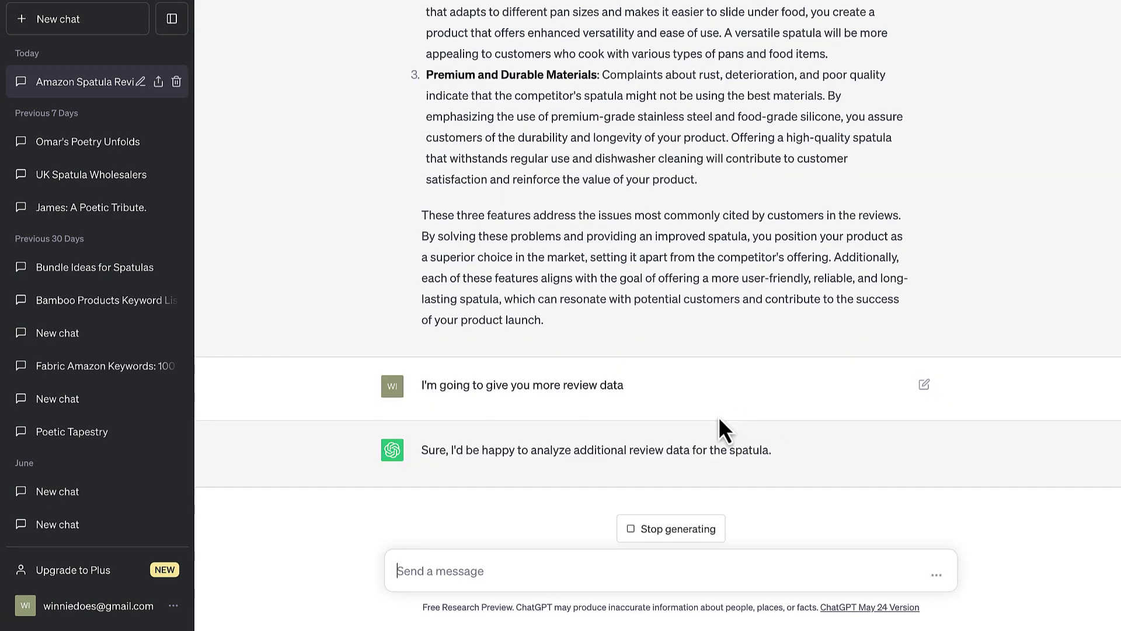
# Send the pasted extra reviews, then draft 'please find me the 3 most common complaints about the product'.
pyautogui.hotkey('ctrl', 'v')
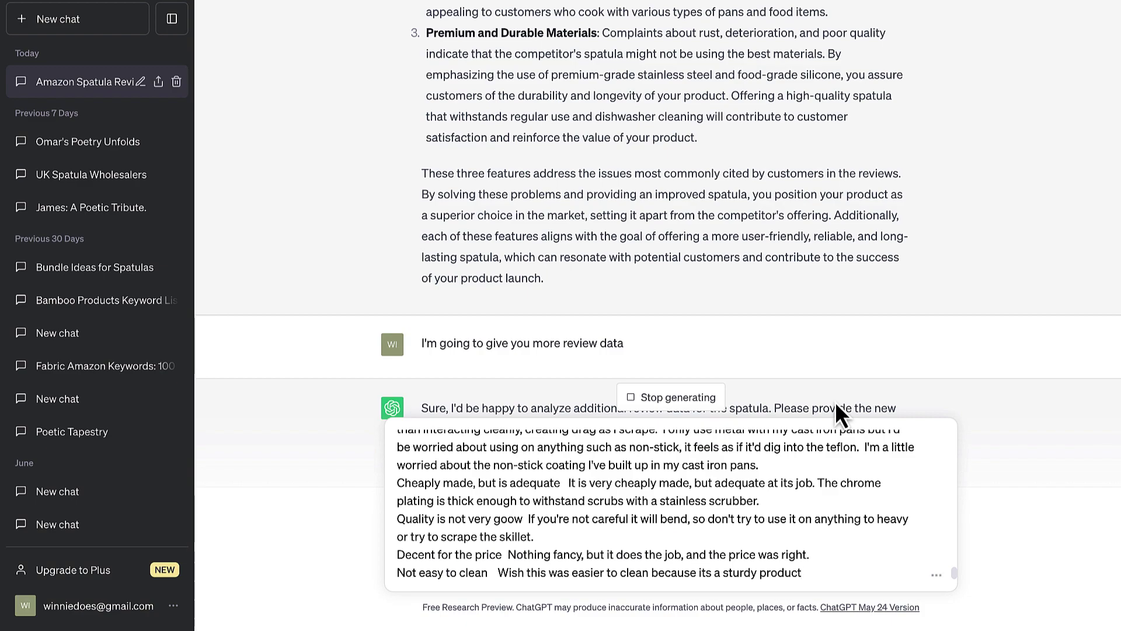
pyautogui.scroll(15, 859, 500)
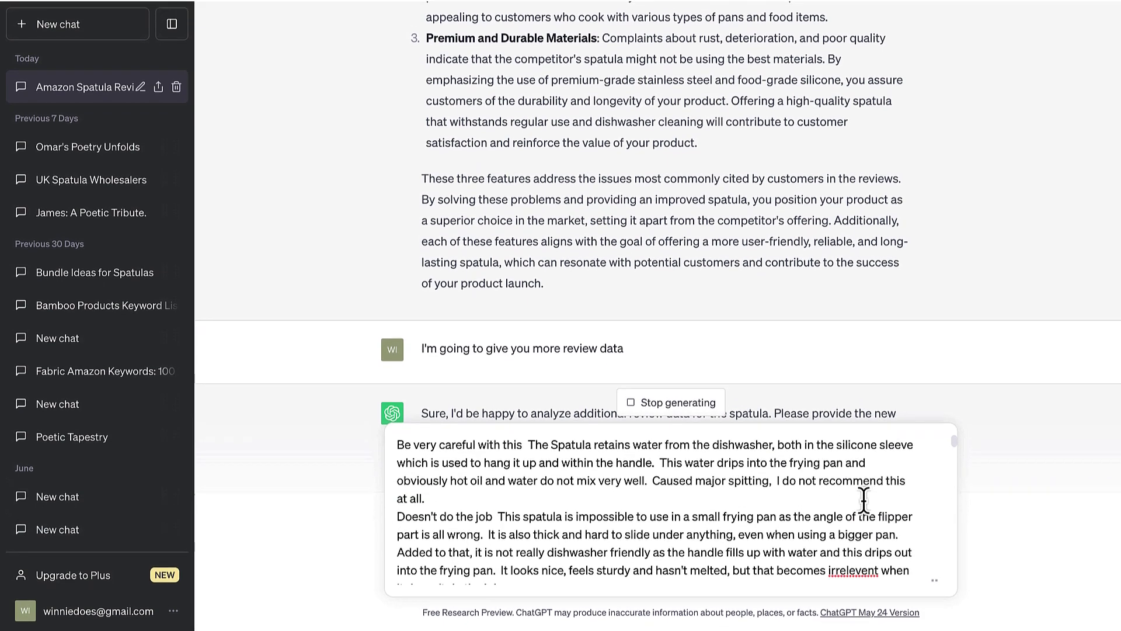
pyautogui.scroll(-15, 859, 500)
pyautogui.click(935, 578)
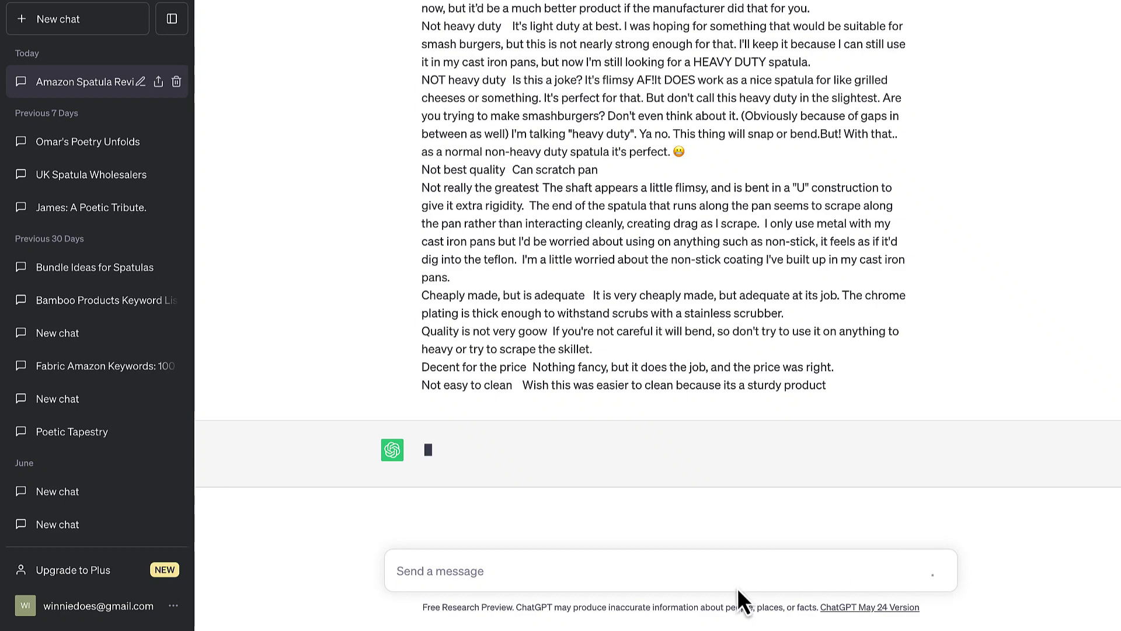
pyautogui.write('plea')
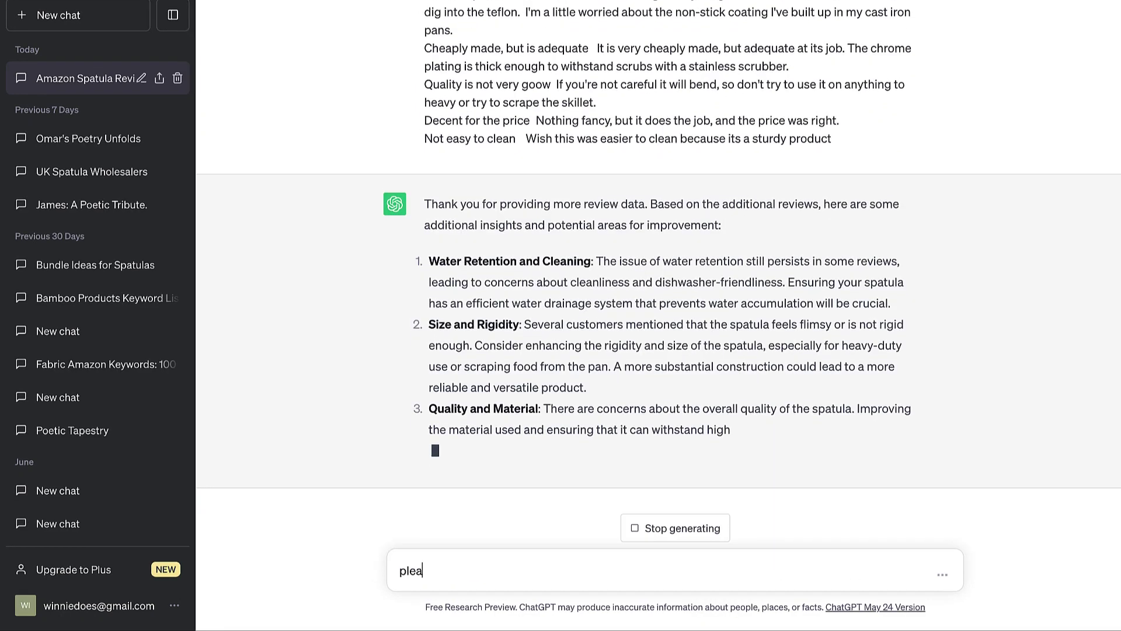
pyautogui.write('se find me ')
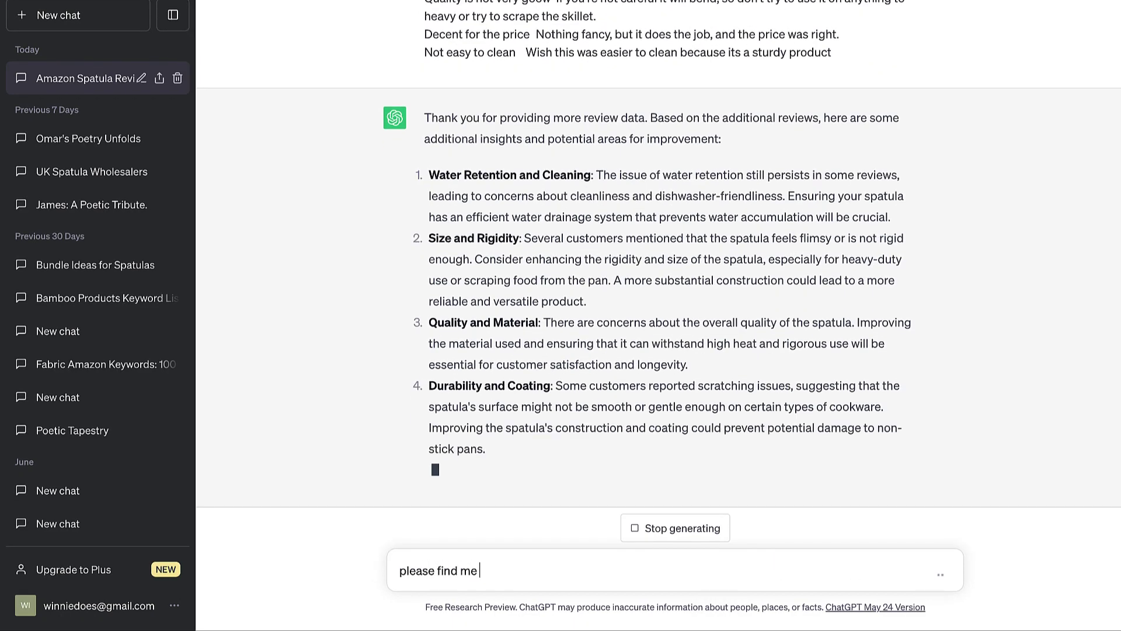
pyautogui.write('the 3 most ')
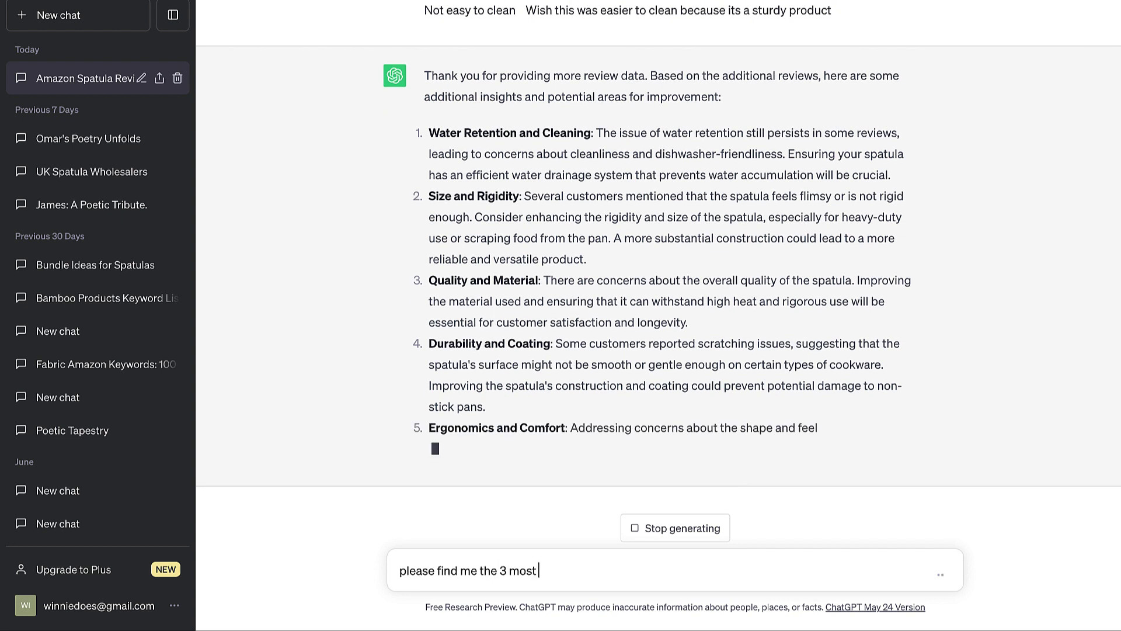
pyautogui.write('common complaints about the product')
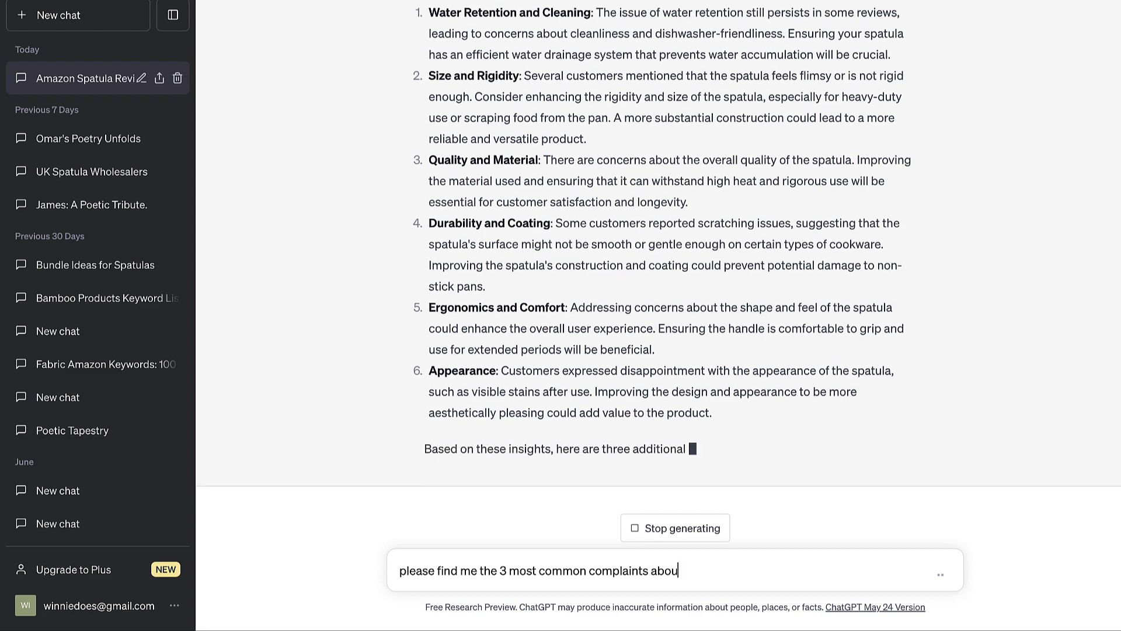
pyautogui.hotkey('shift', 'Return')
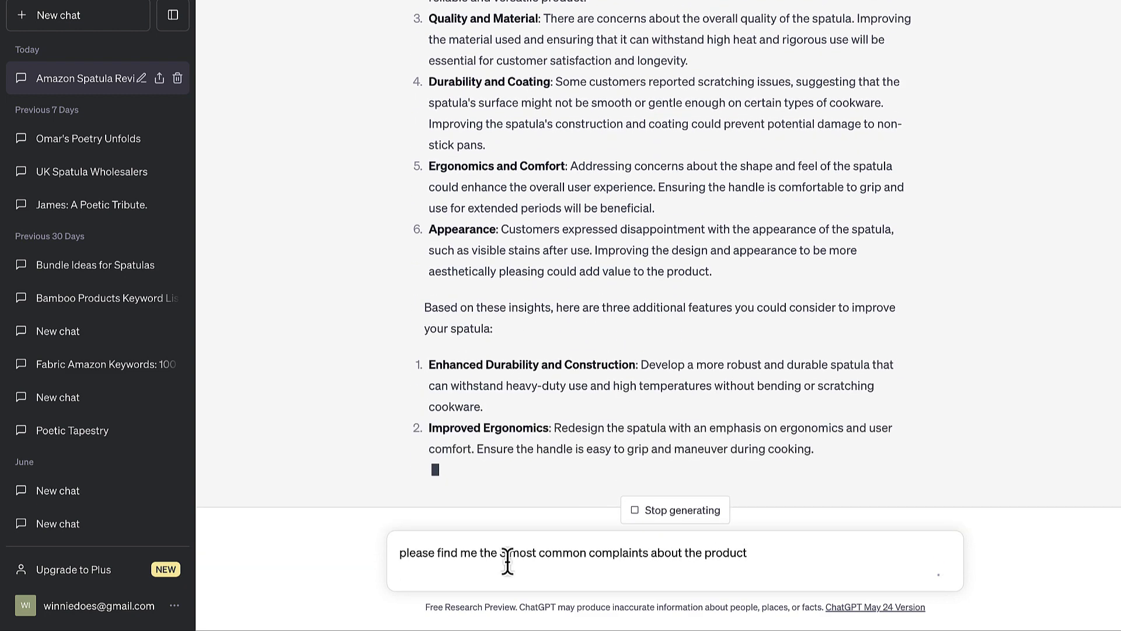
# Send the three-most-common-complaints request and regenerate the answer after the error.
pyautogui.click(698, 514)
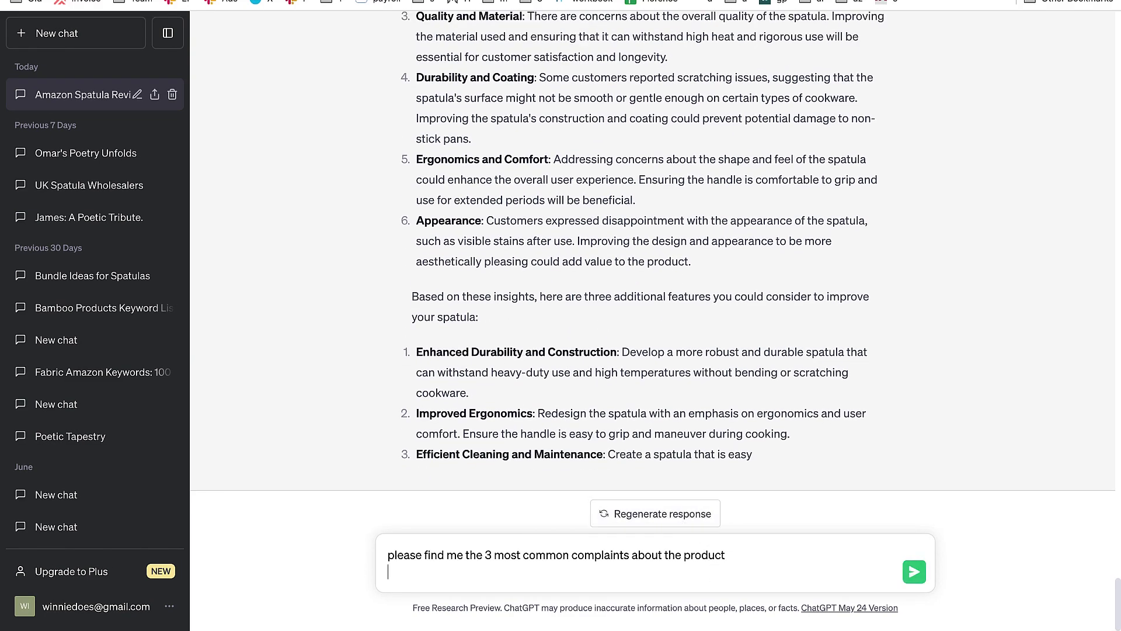
pyautogui.press('Return')
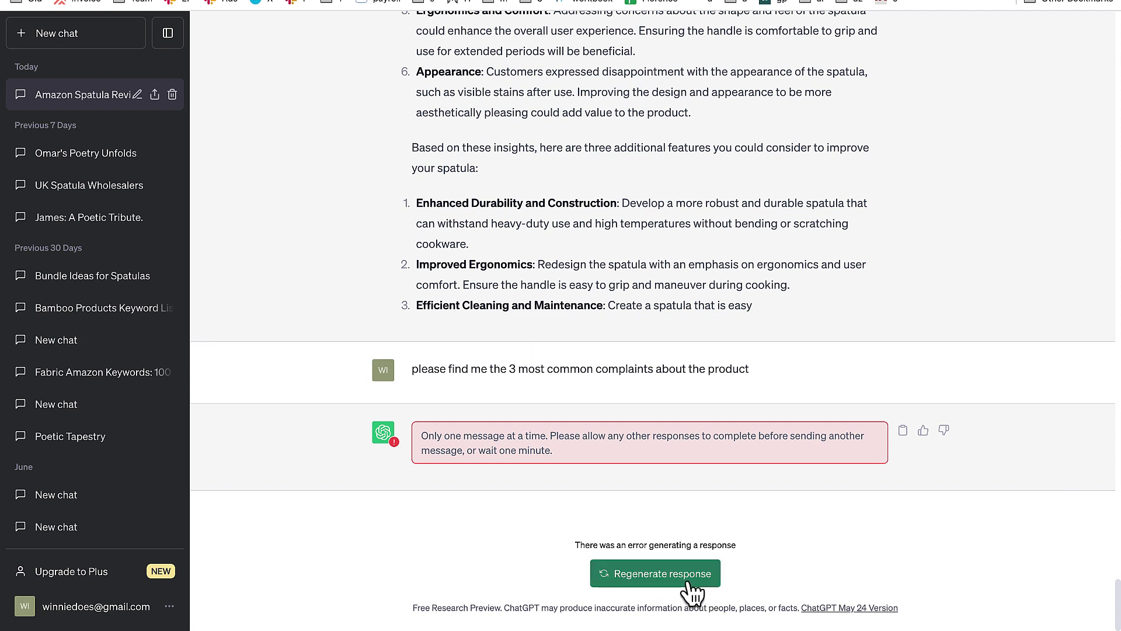
pyautogui.click(690, 578)
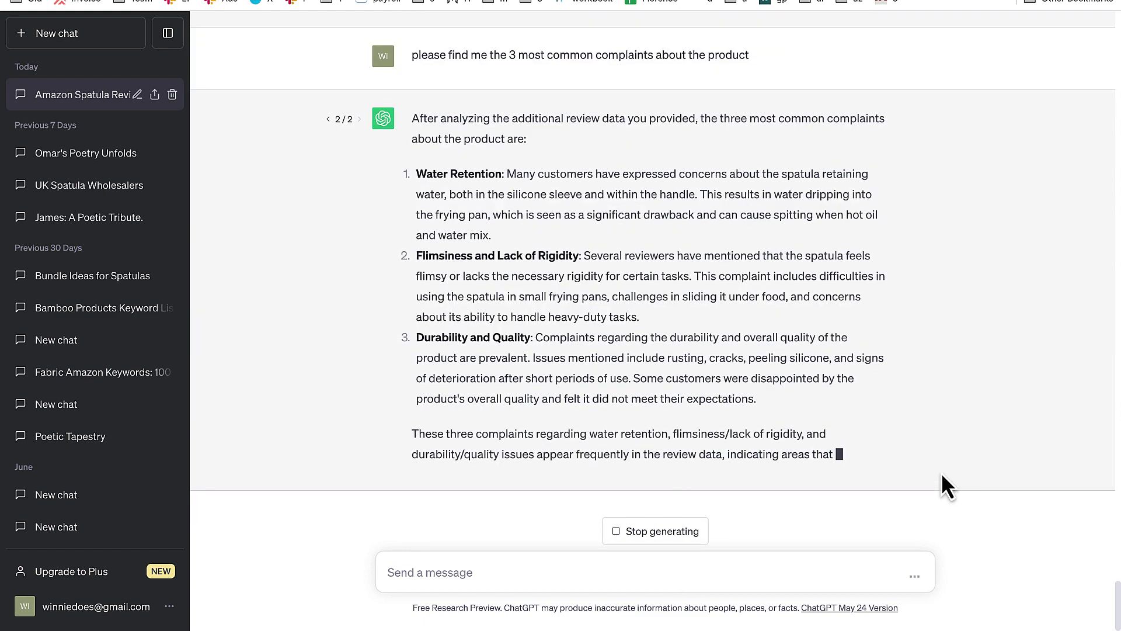
pyautogui.scroll(1, 855, 386)
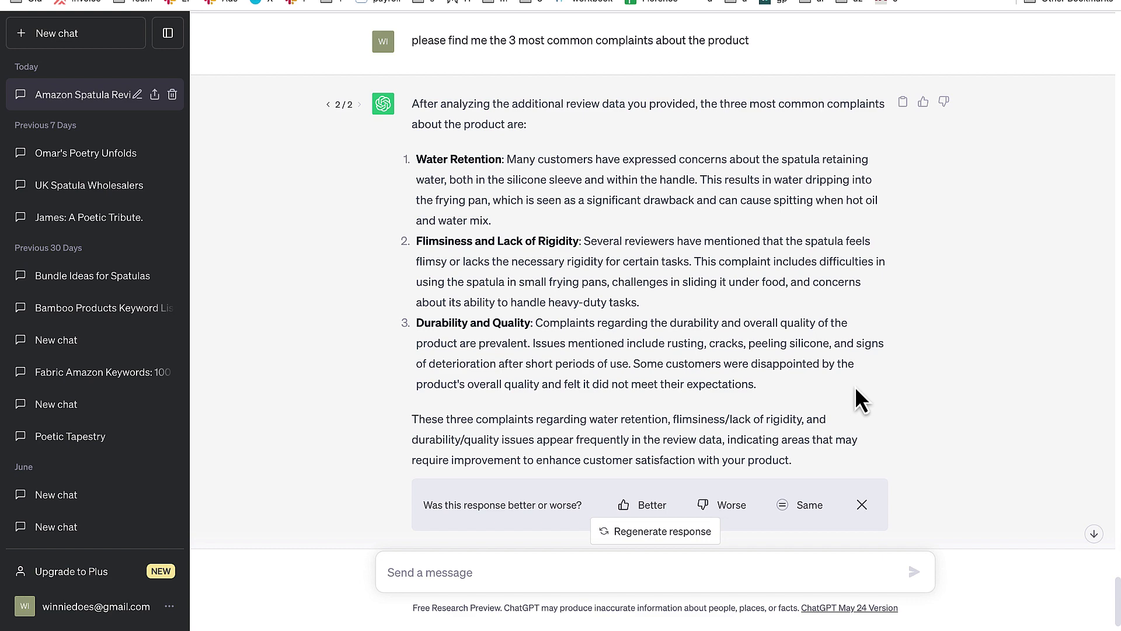
pyautogui.scroll(1, 568, 276)
pyautogui.scroll(-1, 568, 276)
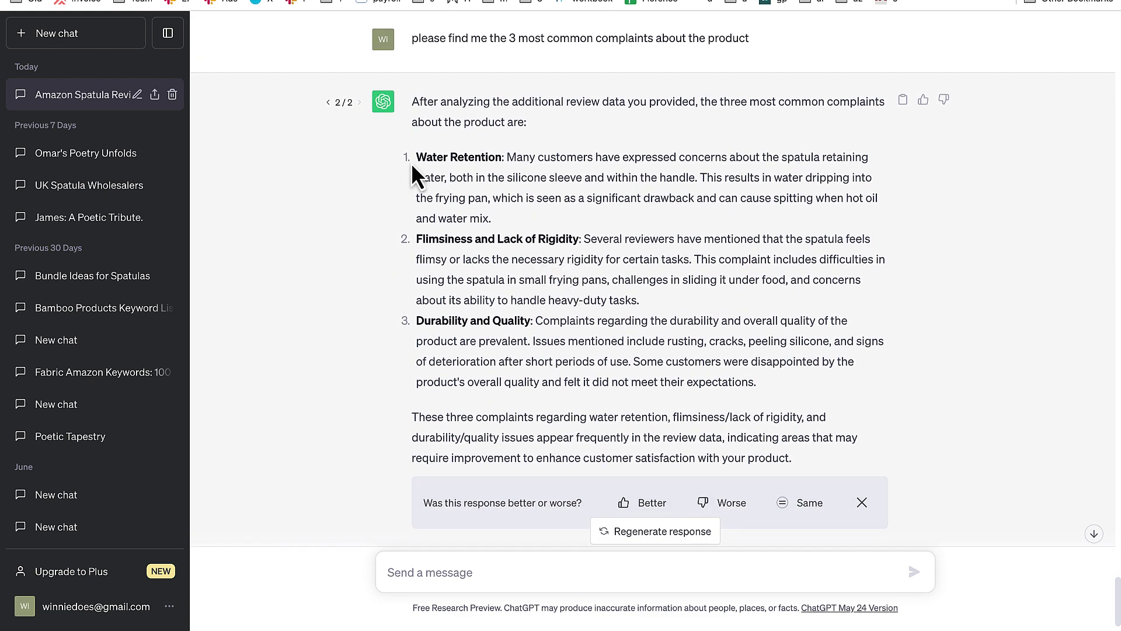
# Highlight the start of the regenerated answer and all three complaint items.
pyautogui.moveTo(411, 163); pyautogui.dragTo(636, 255)
pyautogui.click(708, 352)
pyautogui.moveTo(757, 383); pyautogui.dragTo(412, 150)
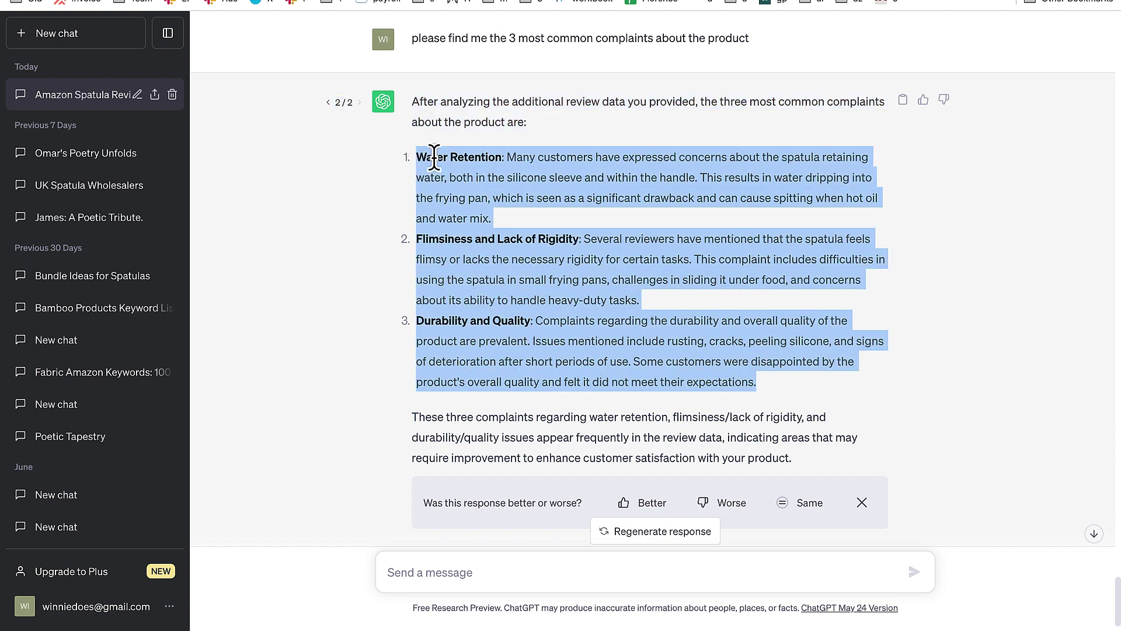
pyautogui.click(360, 204)
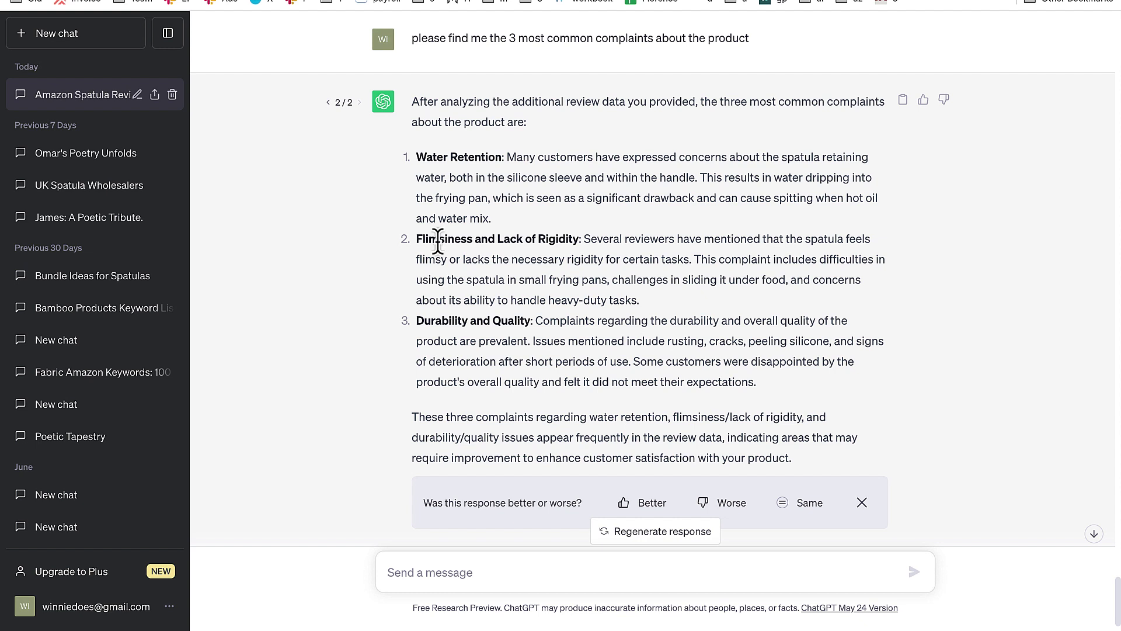
# Highlight the Flimsiness and Lack of Rigidity and Durability and Quality headings, then the full list.
pyautogui.moveTo(417, 239); pyautogui.dragTo(835, 241)
pyautogui.click(835, 241)
pyautogui.moveTo(440, 259); pyautogui.dragTo(676, 261)
pyautogui.click(676, 260)
pyautogui.moveTo(407, 330); pyautogui.dragTo(551, 321)
pyautogui.click(550, 321)
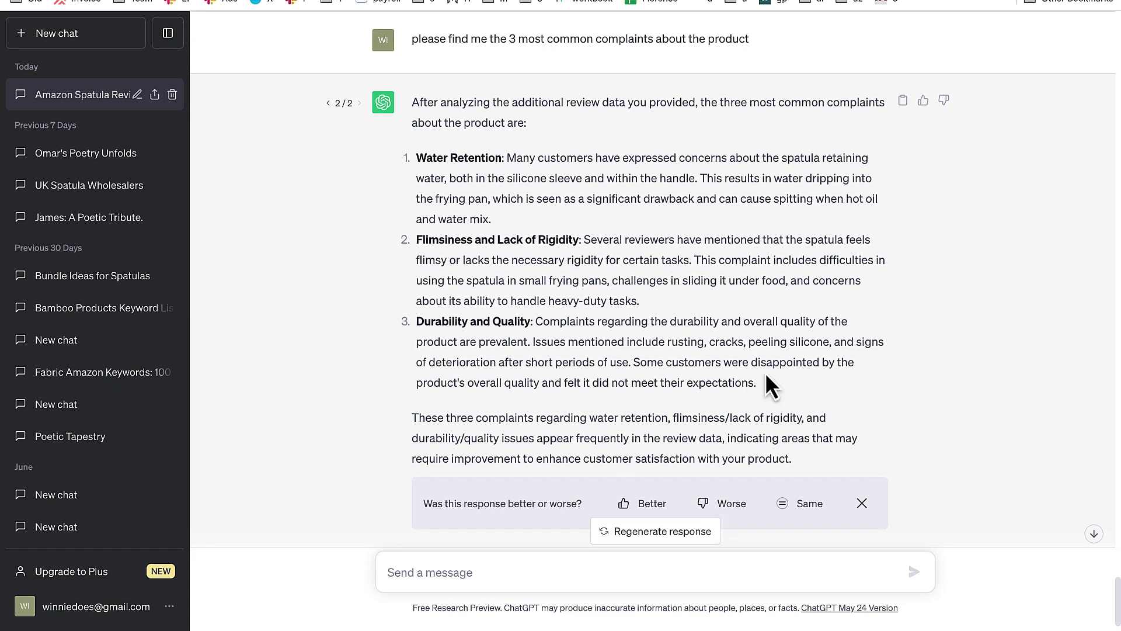
pyautogui.moveTo(783, 384); pyautogui.dragTo(407, 151)
pyautogui.click(408, 151)
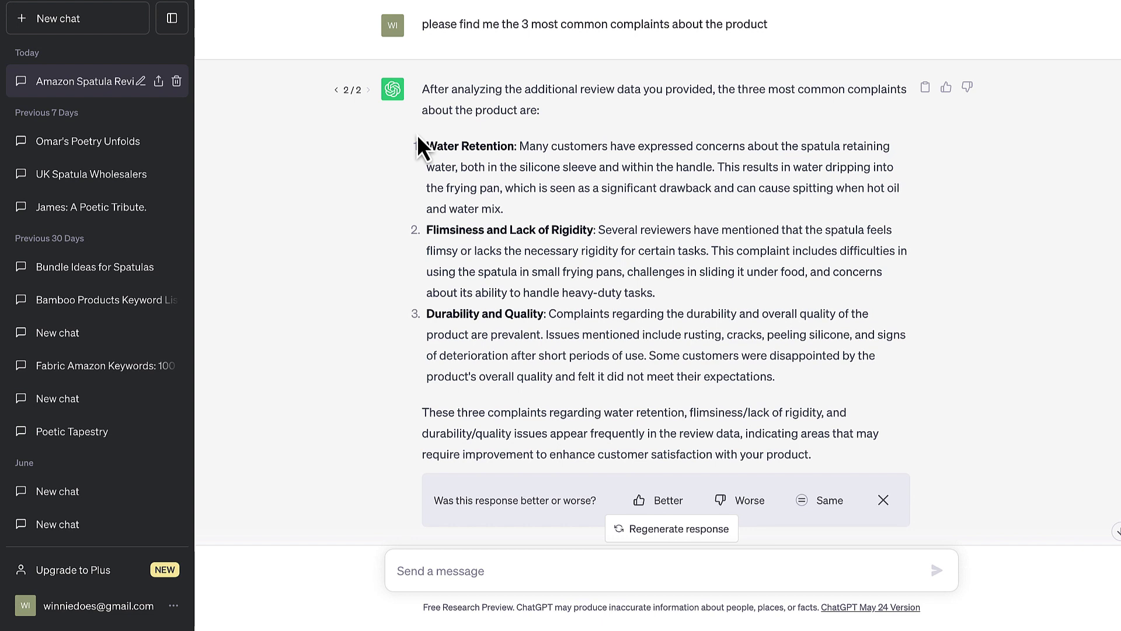
# Highlight the Flimsiness and Lack of Rigidity heading, then the entire complaints answer.
pyautogui.moveTo(424, 231); pyautogui.dragTo(626, 227)
pyautogui.click(626, 228)
pyautogui.moveTo(421, 88); pyautogui.dragTo(909, 481)
pyautogui.click(909, 481)
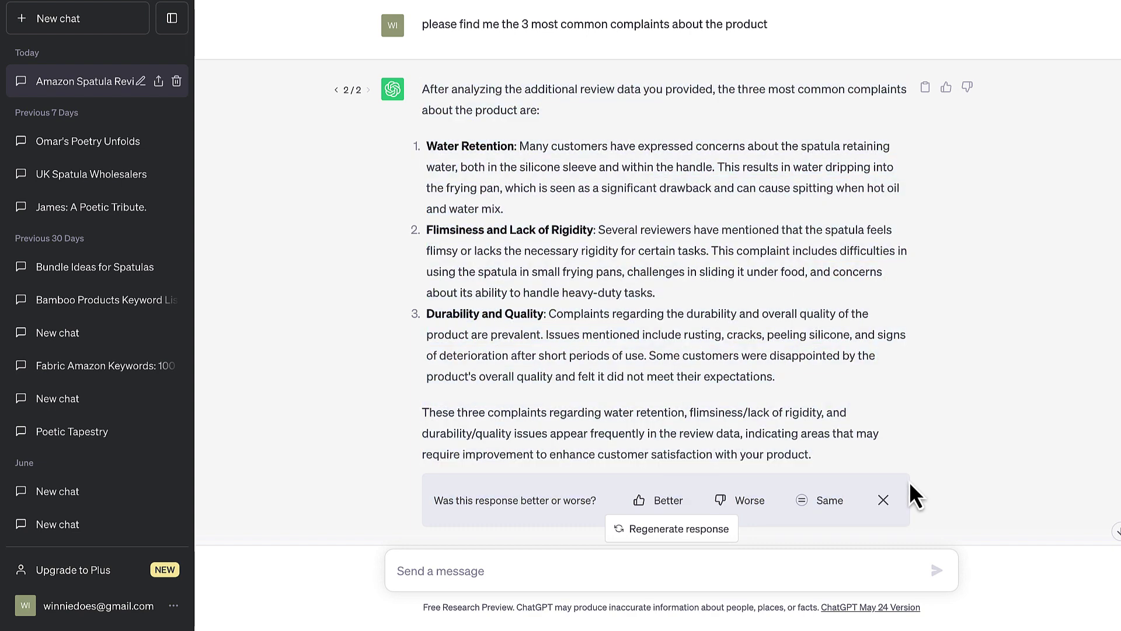